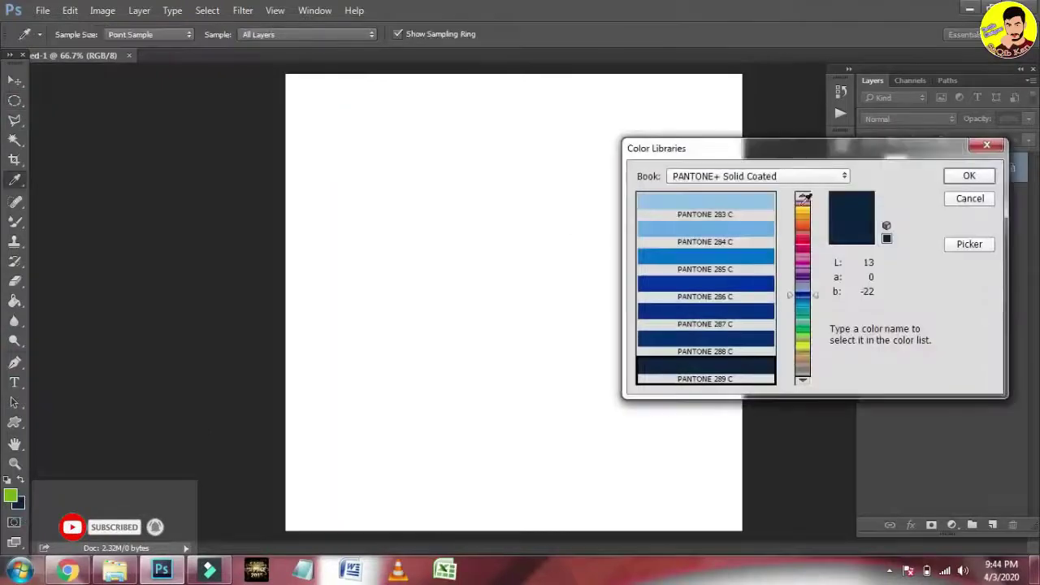
# Set the background colour to bright blue 0073fd and fill the canvas with it.
pyautogui.click(969, 244)
pyautogui.moveTo(808, 215); pyautogui.dragTo(829, 191)
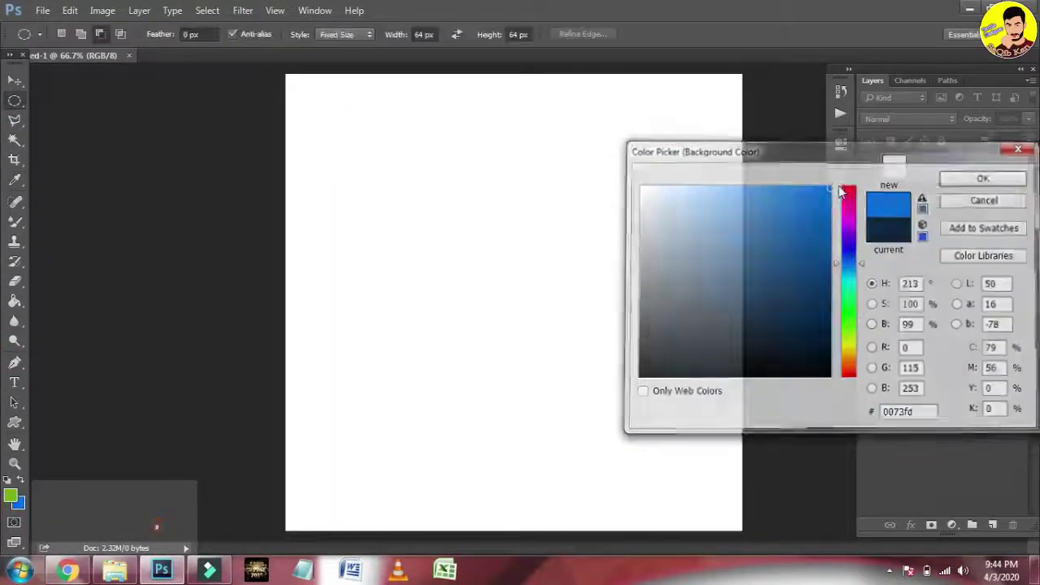
pyautogui.hotkey('ctrl', 'BackSpace')
# Change the background colour to the dark navy PANTONE 2766 C from the PANTONE+ Solid Coated library.
pyautogui.click(18, 505)
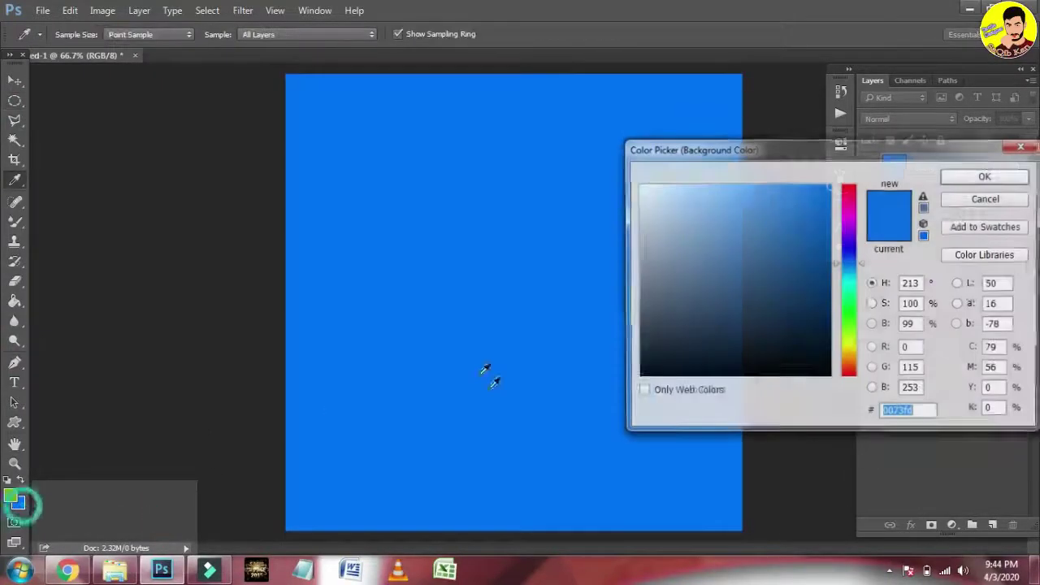
pyautogui.click(975, 256)
pyautogui.moveTo(805, 288)
pyautogui.mouseDown()
pyautogui.moveTo(803, 217)
pyautogui.moveTo(803, 358)
pyautogui.moveTo(814, 276)
pyautogui.moveTo(814, 289)
pyautogui.mouseUp()
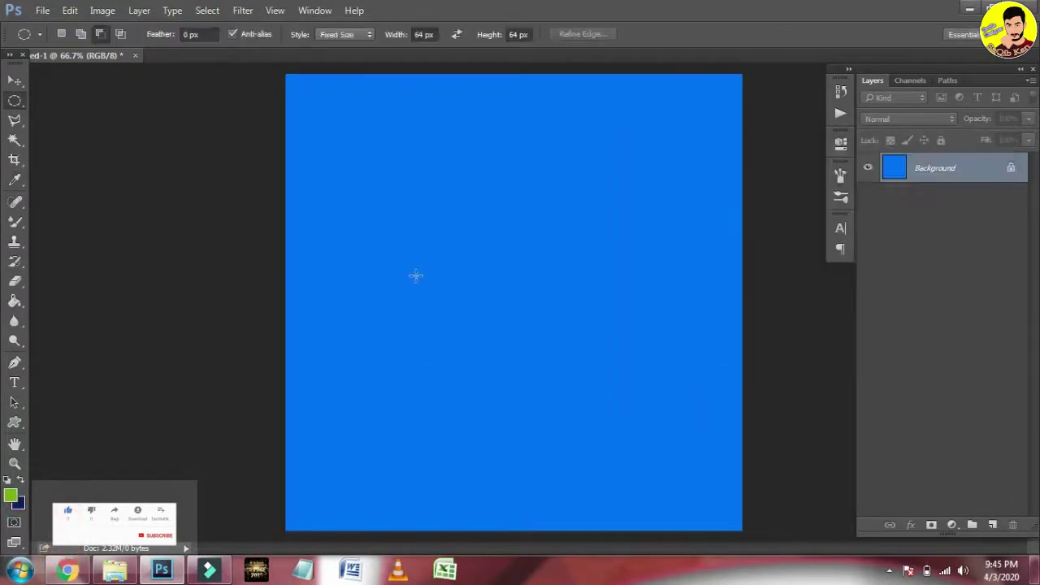
# Set the elliptical marquee style to Normal and select a circle spanning the whole canvas.
pyautogui.moveTo(585, 376)
pyautogui.mouseDown()
pyautogui.moveTo(574, 367)
pyautogui.moveTo(576, 376)
pyautogui.mouseUp()
pyautogui.moveTo(294, 72); pyautogui.dragTo(720, 495)
pyautogui.click(347, 33)
pyautogui.click(350, 48)
pyautogui.moveTo(285, 74); pyautogui.dragTo(741, 530)
# Fill the circular selection with the navy colour on a new layer, deselect it and check the layer by toggling its visibility.
pyautogui.click(992, 524)
pyautogui.hotkey('ctrl', 'BackSpace')
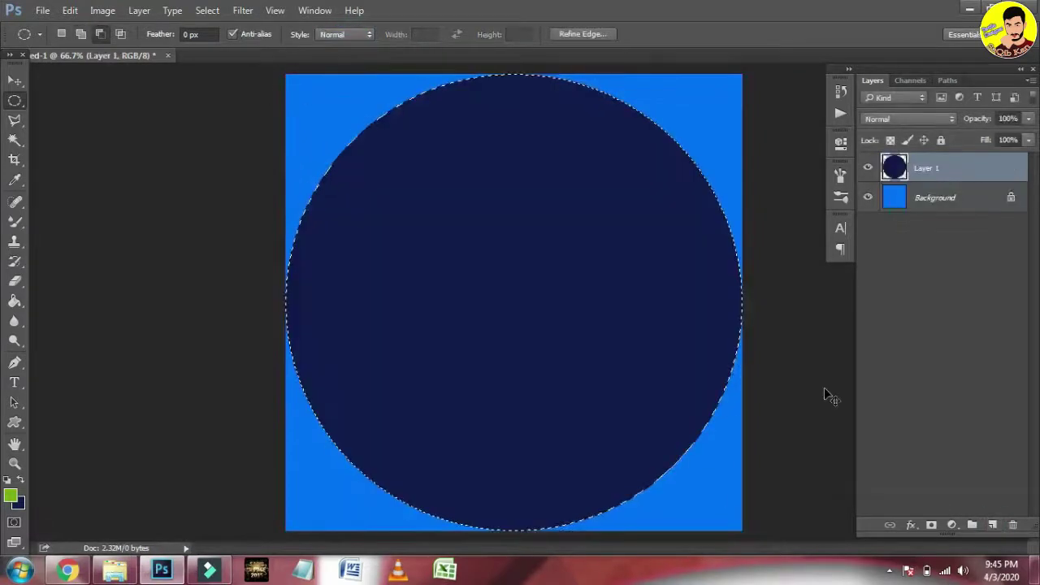
pyautogui.hotkey('ctrl', 'd')
pyautogui.press('v')
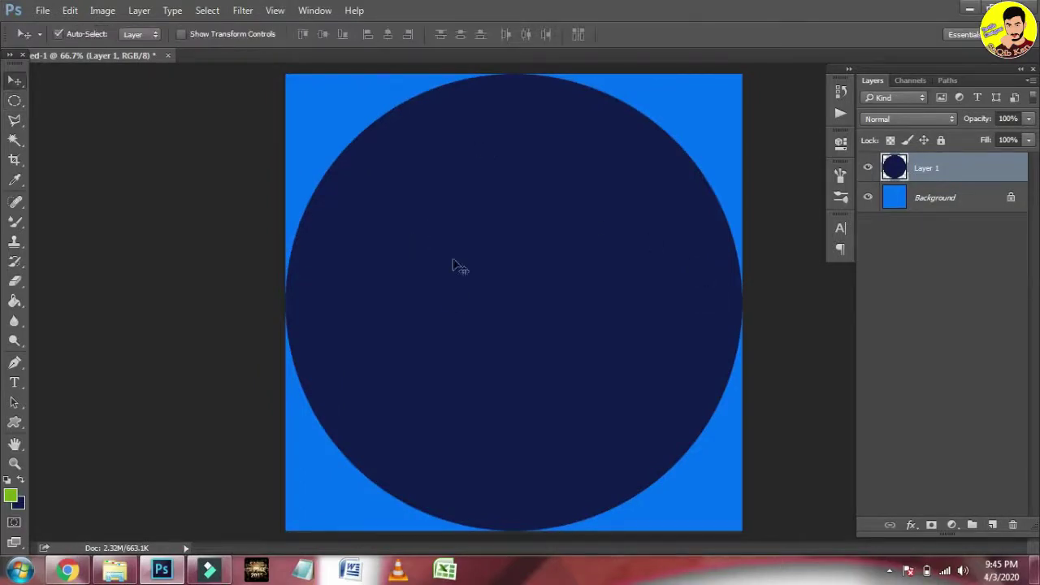
pyautogui.click(868, 167)
pyautogui.click(868, 168)
# Select a circle slightly larger than the canvas around the navy one and add a new layer for it.
pyautogui.press('m')
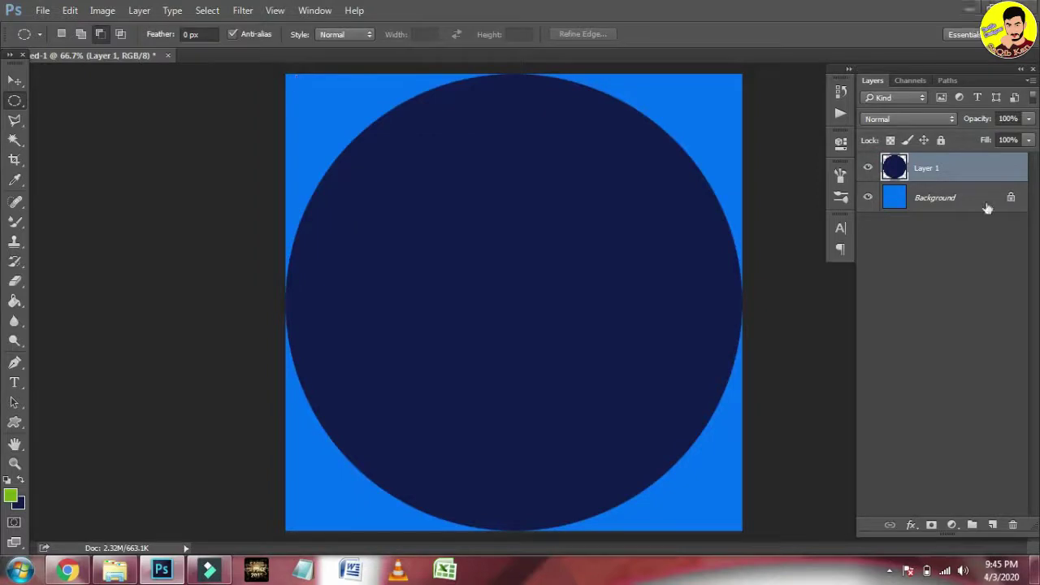
pyautogui.moveTo(286, 74); pyautogui.dragTo(781, 555)
pyautogui.click(992, 525)
# Fill the larger circle with PANTONE 2756 C, deselect it and place its layer beneath Layer 1.
pyautogui.click(10, 495)
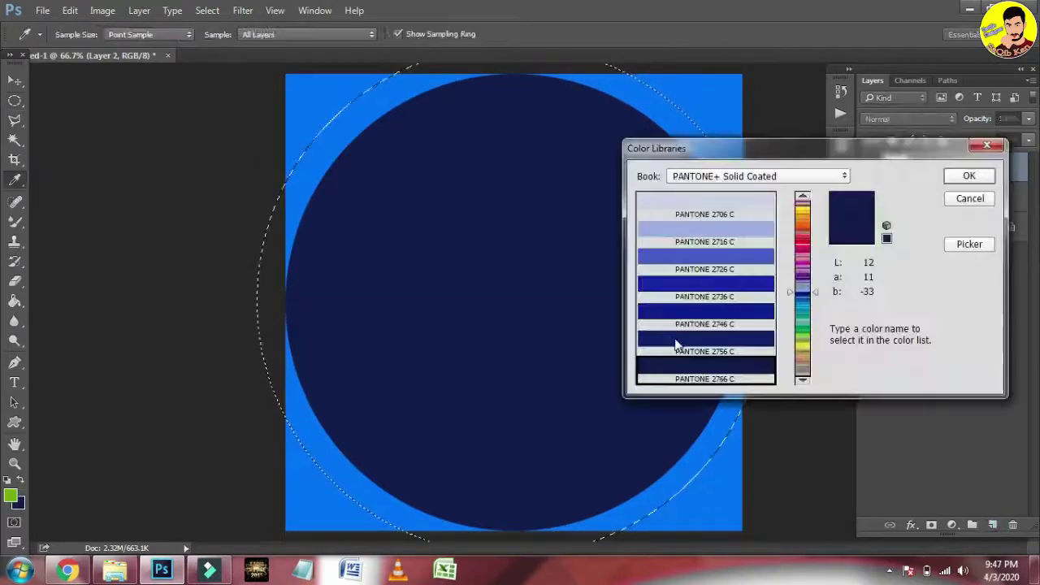
pyautogui.doubleClick(677, 344)
pyautogui.hotkey('ctrl', 'BackSpace')
pyautogui.hotkey('ctrl', 'd')
pyautogui.moveTo(935, 197); pyautogui.dragTo(936, 197)
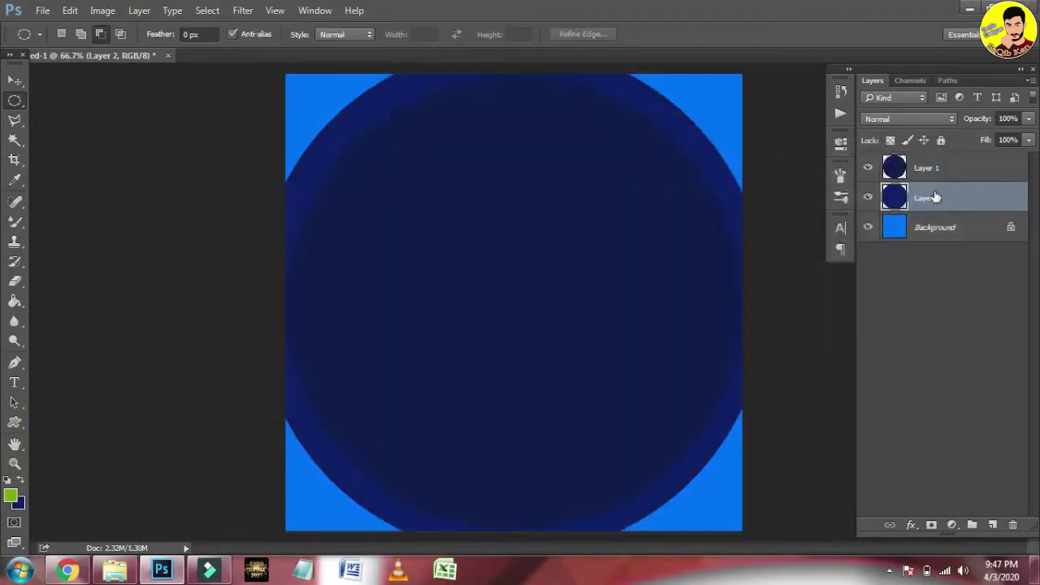
# Add a new layer directly above the Background and select an even larger circle extending beyond the canvas.
pyautogui.click(965, 236)
pyautogui.click(992, 524)
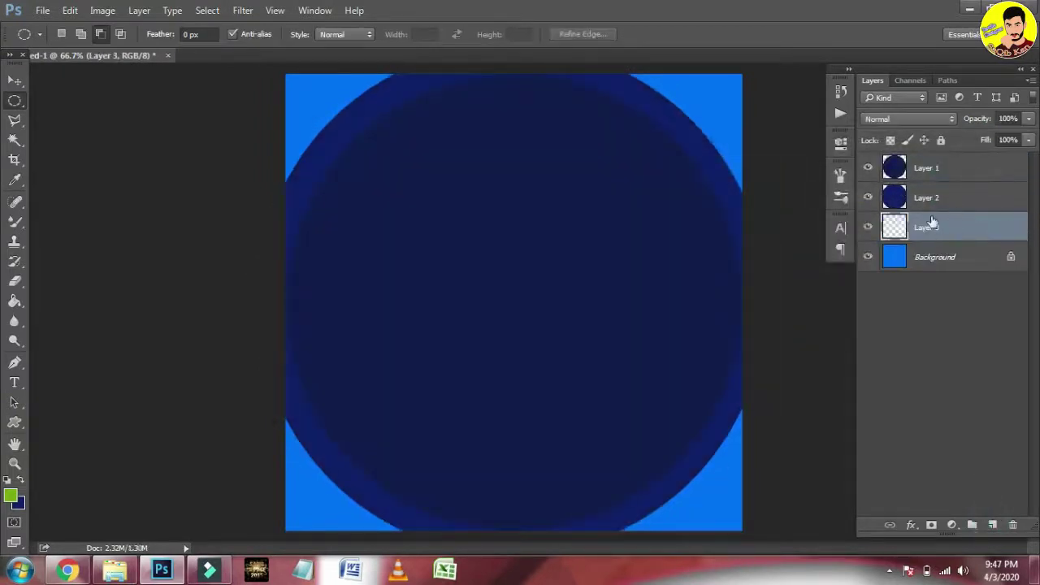
pyautogui.moveTo(284, 74); pyautogui.dragTo(905, 575)
# Fill the largest circular selection with PANTONE 2746 C and deselect it.
pyautogui.click(11, 495)
pyautogui.click(685, 311)
pyautogui.press('Return')
pyautogui.hotkey('ctrl', 'Delete')
pyautogui.hotkey('ctrl', 'd')
# Select a circle smaller than the navy one around the canvas centre and add a new layer for it.
pyautogui.scroll(-2, 685, 192)
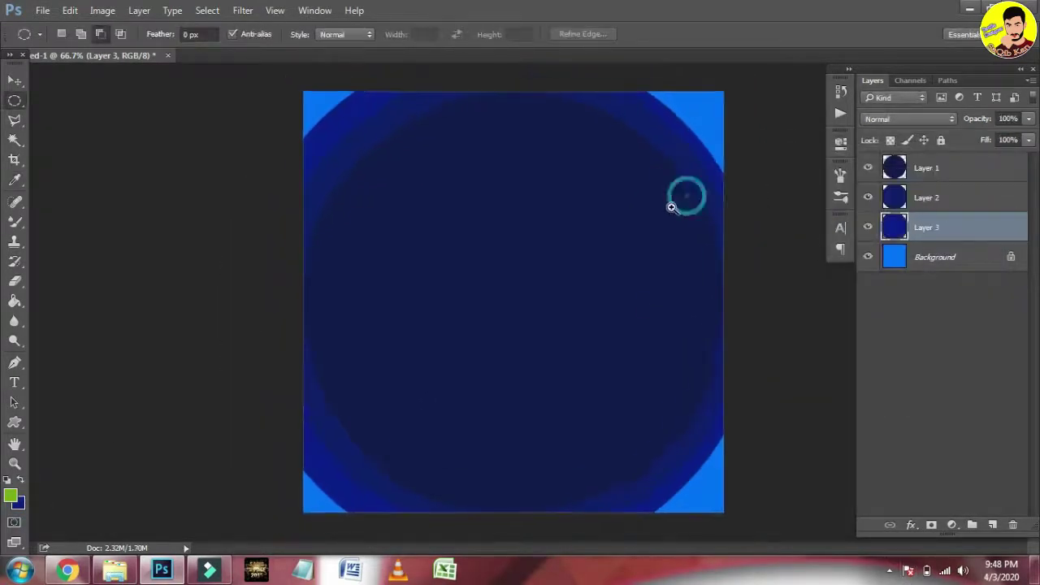
pyautogui.moveTo(516, 321); pyautogui.dragTo(678, 464)
pyautogui.click(992, 525)
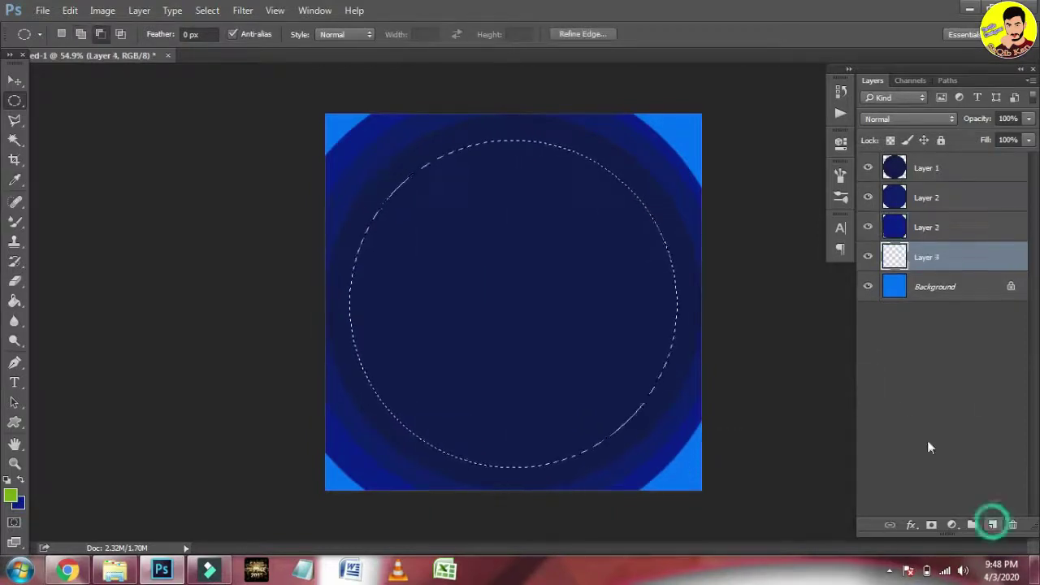
# Fill the centred circle with PANTONE 2736 C and move its layer to the top of the stack.
pyautogui.click(9, 494)
pyautogui.click(717, 286)
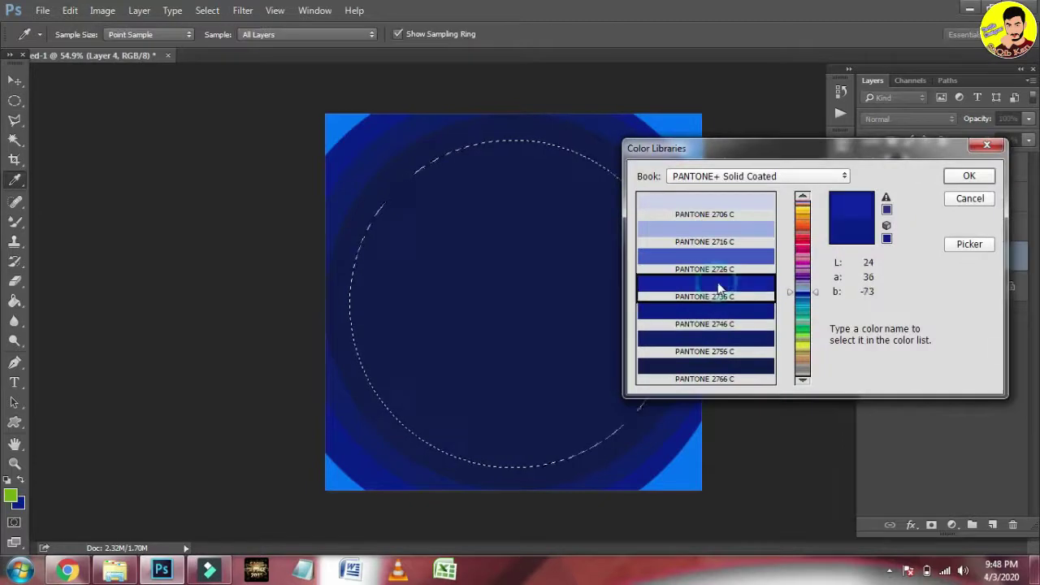
pyautogui.press('Return')
pyautogui.hotkey('ctrl', 'BackSpace')
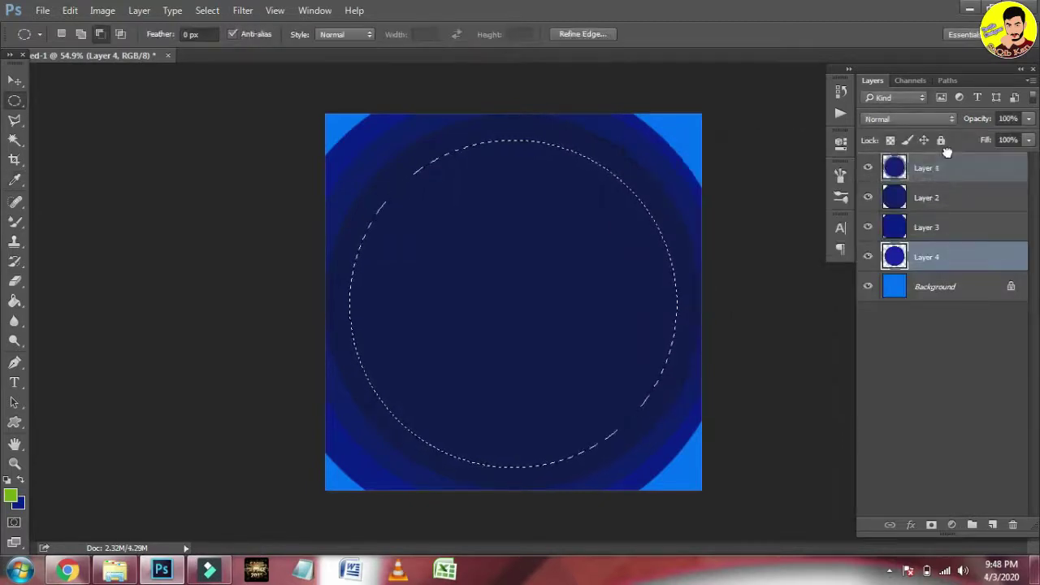
pyautogui.moveTo(950, 160); pyautogui.dragTo(953, 167)
# Add a smaller circle inside the top blue circle on Layer 4 and fill it with PANTONE 2726 C.
pyautogui.moveTo(410, 208); pyautogui.dragTo(645, 436)
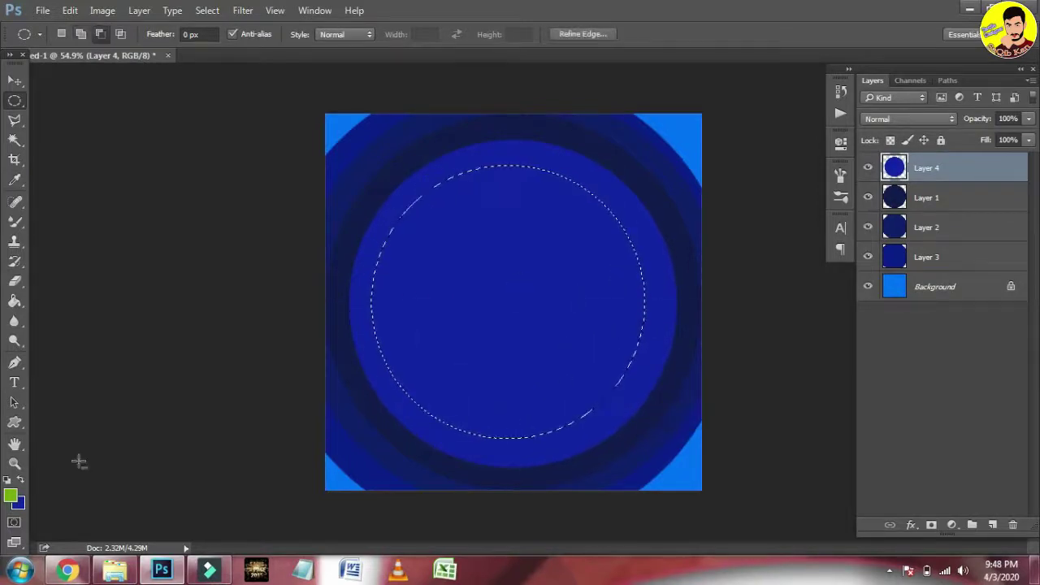
pyautogui.click(11, 495)
pyautogui.click(699, 257)
pyautogui.press('Return')
pyautogui.press('m')
pyautogui.hotkey('ctrl', 'BackSpace')
pyautogui.hotkey('ctrl', 'd')
# Add the next smaller circle on Layer 4 and fill it with PANTONE 2716 C.
pyautogui.moveTo(425, 211); pyautogui.dragTo(632, 422)
pyautogui.press('i')
pyautogui.click(10, 496)
pyautogui.click(732, 228)
pyautogui.press('Return')
pyautogui.press('m')
pyautogui.hotkey('ctrl', 'BackSpace')
pyautogui.hotkey('ctrl', 'd')
# Select a smaller circle inside the light blue one and fill it with PANTONE 2706 C.
pyautogui.moveTo(431, 233); pyautogui.dragTo(598, 394)
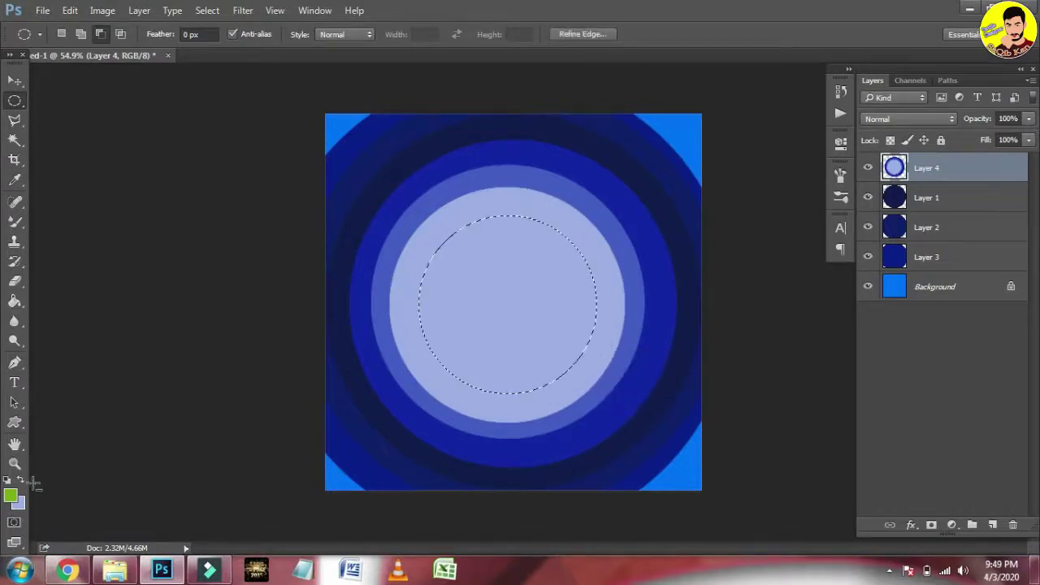
pyautogui.click(17, 502)
pyautogui.click(680, 199)
pyautogui.press('Return')
pyautogui.hotkey('ctrl', 'BackSpace')
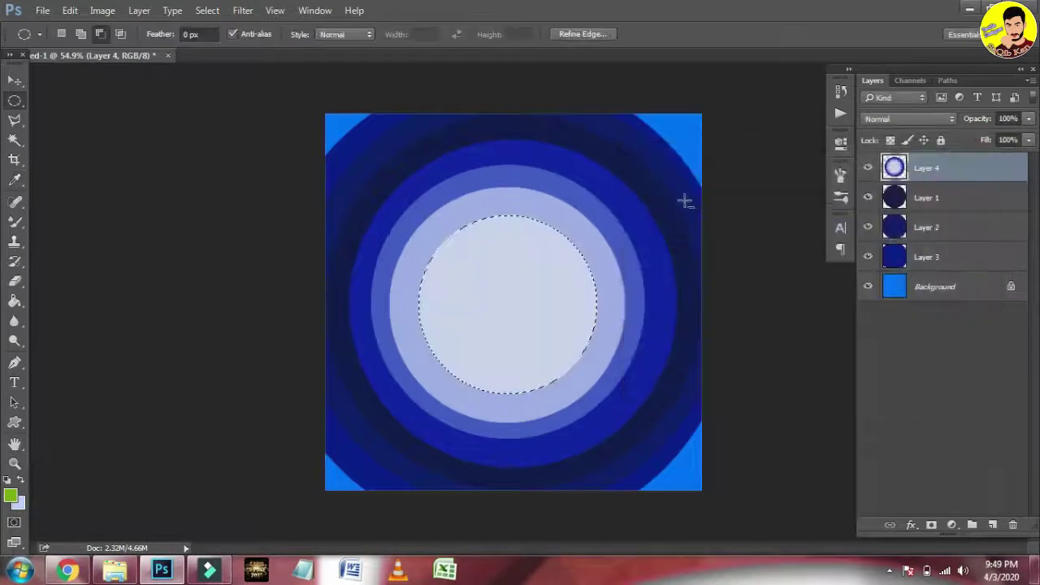
# Select the innermost circle on Layer 4, fill it with PANTONE 2766 C and deselect it.
pyautogui.moveTo(453, 251); pyautogui.dragTo(574, 368)
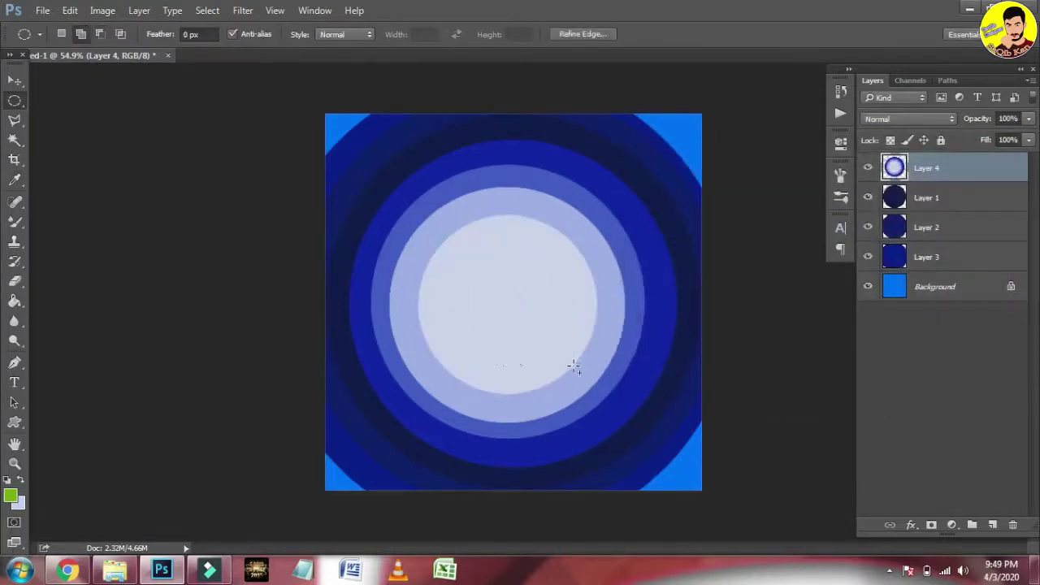
pyautogui.click(18, 505)
pyautogui.click(726, 365)
pyautogui.press('Return')
pyautogui.hotkey('ctrl', 'BackSpace')
pyautogui.hotkey('ctrl', 'd')
# Select Layers 1 to 4 and centre them vertically and horizontally on the canvas.
pyautogui.keyDown('shift'); pyautogui.click(927, 256); pyautogui.keyUp('shift')
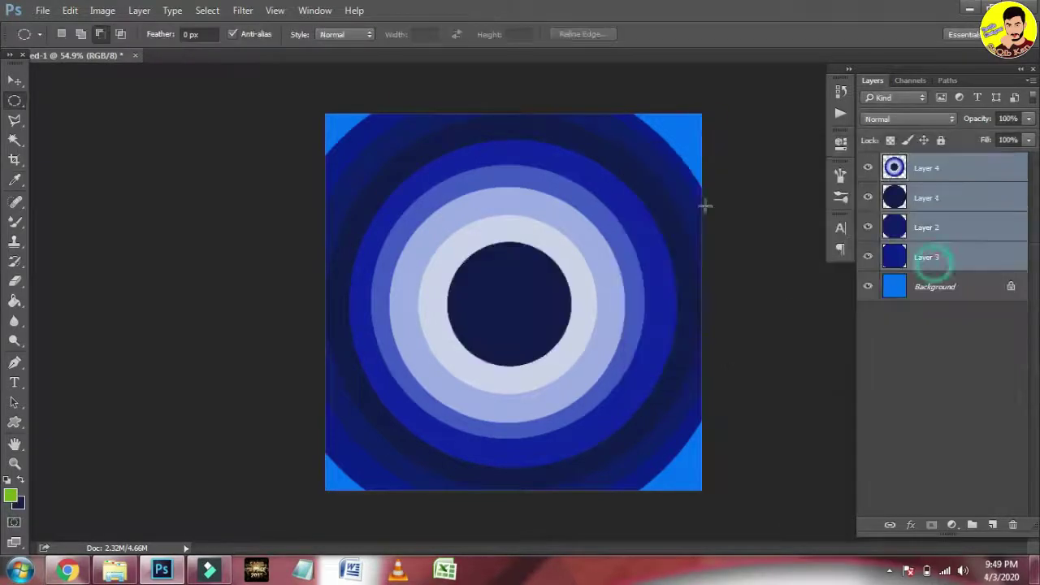
pyautogui.press('v')
pyautogui.hotkey('ctrl', 'a')
pyautogui.click(323, 34)
pyautogui.click(388, 34)
pyautogui.hotkey('ctrl', 'd')
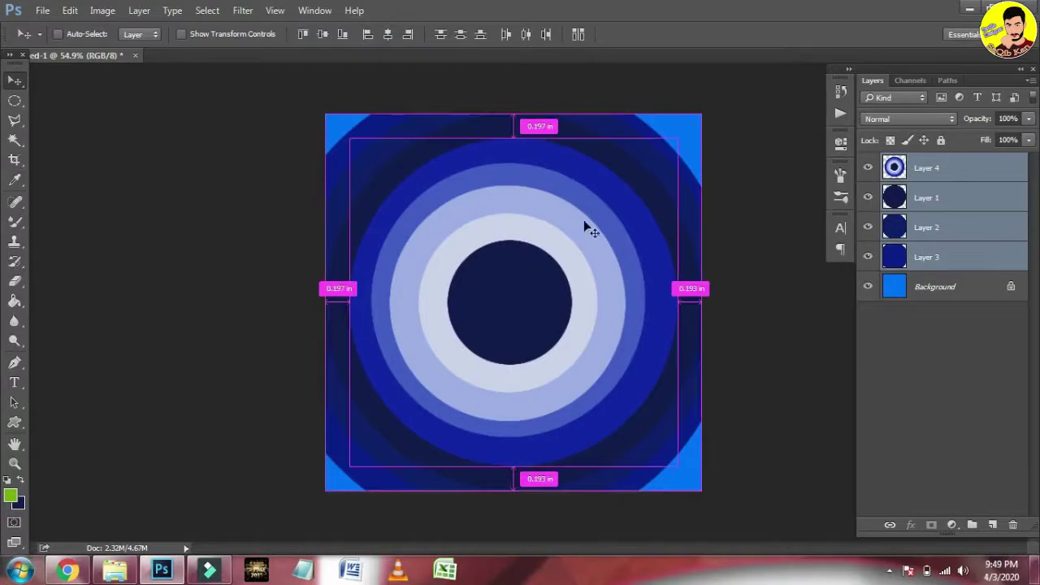
# On a new layer above the rings, draw a small circle and fill it with PANTONE 2756 C.
pyautogui.keyDown('ctrl'); pyautogui.click(628, 247); pyautogui.keyUp('ctrl')
pyautogui.click(992, 525)
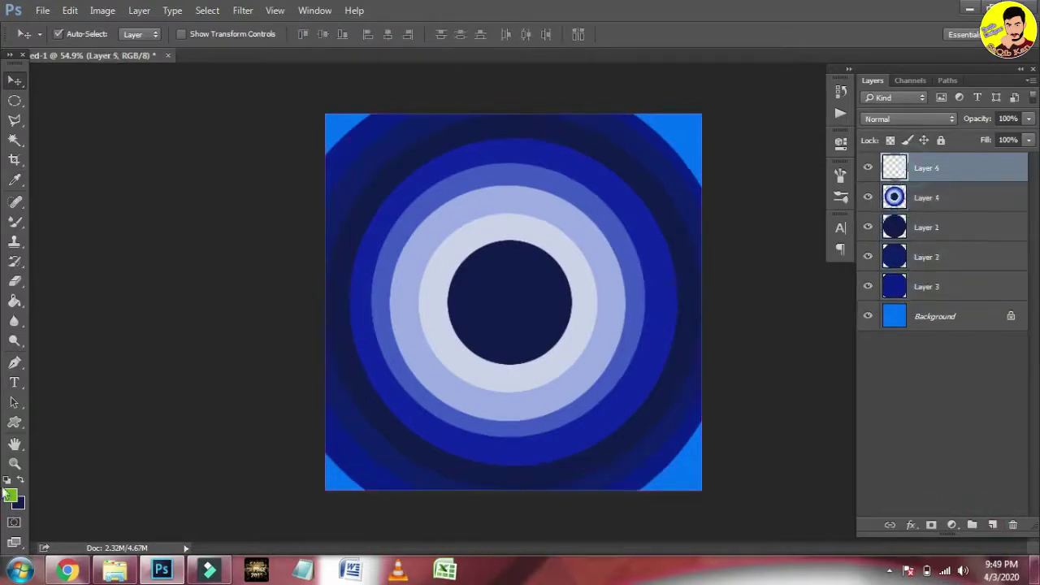
pyautogui.press('m')
pyautogui.moveTo(479, 266); pyautogui.dragTo(598, 295)
pyautogui.click(20, 509)
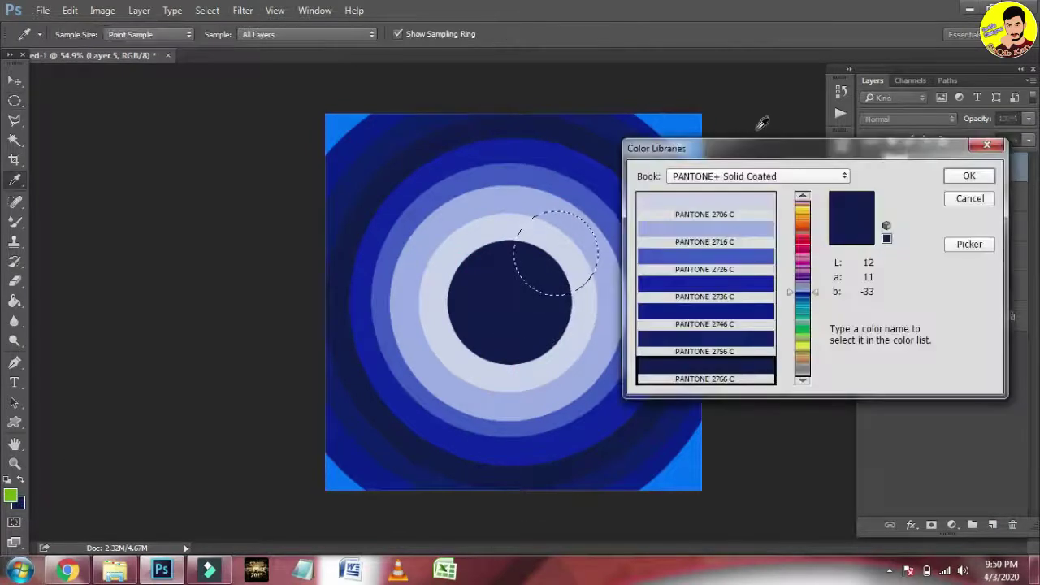
pyautogui.press('Return')
pyautogui.hotkey('ctrl', 'BackSpace')
pyautogui.hotkey('ctrl', 'd')
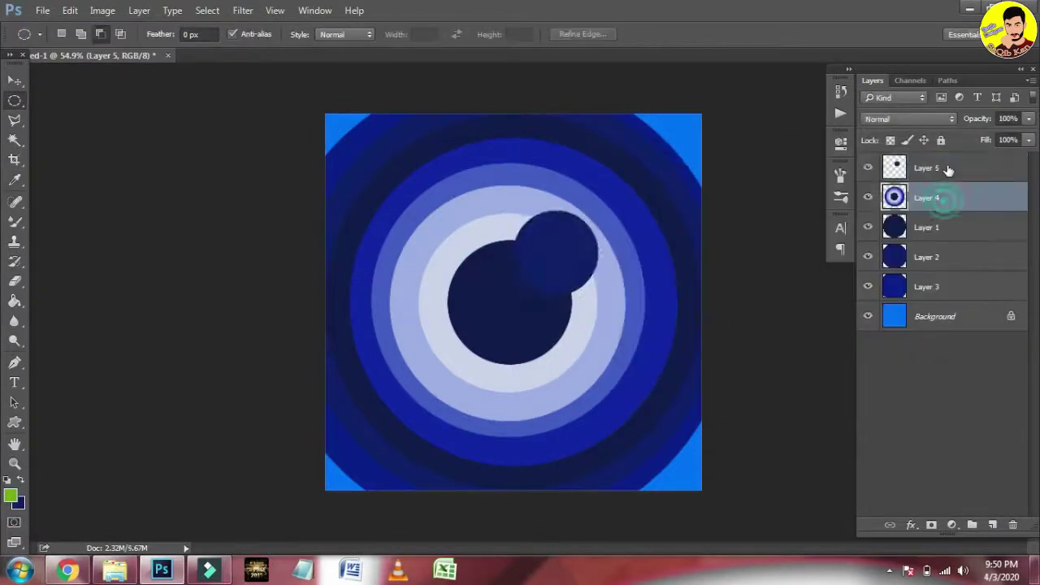
# Centre the small circle of Layer 5 horizontally and vertically on the canvas.
pyautogui.hotkey('ctrl', 'a')
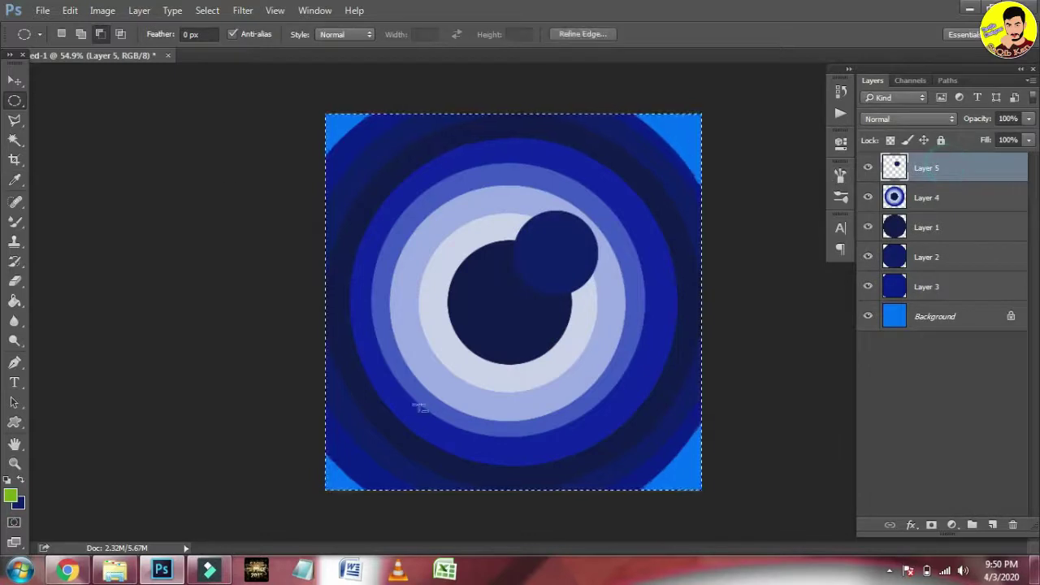
pyautogui.click(14, 81)
pyautogui.click(387, 37)
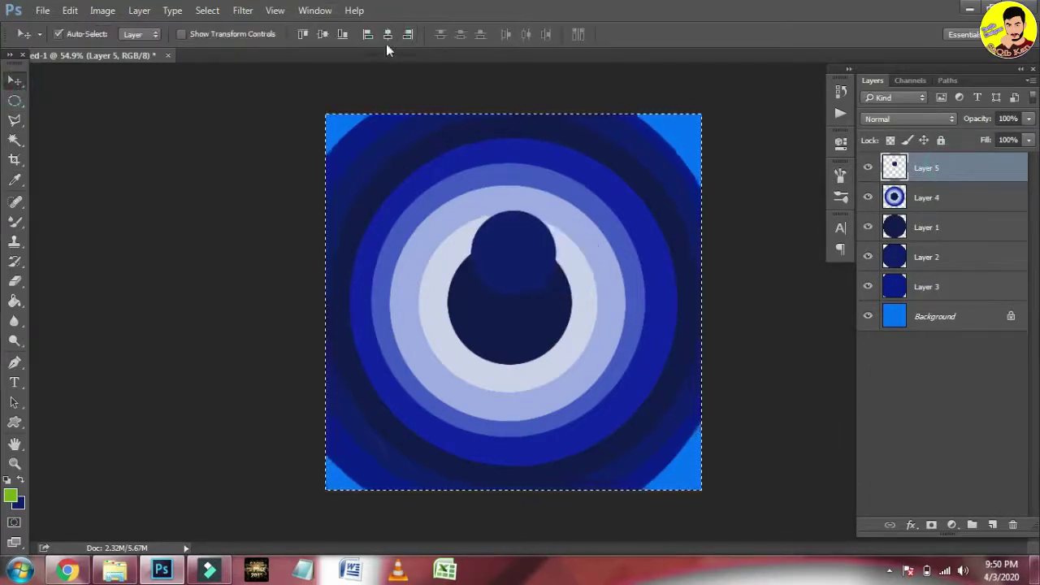
pyautogui.click(322, 35)
pyautogui.hotkey('ctrl', 'd')
# On a new layer, fill a smaller inner circle with PANTONE 2746 C and centre it on the canvas.
pyautogui.press('m')
pyautogui.moveTo(488, 281); pyautogui.dragTo(540, 333)
pyautogui.click(993, 525)
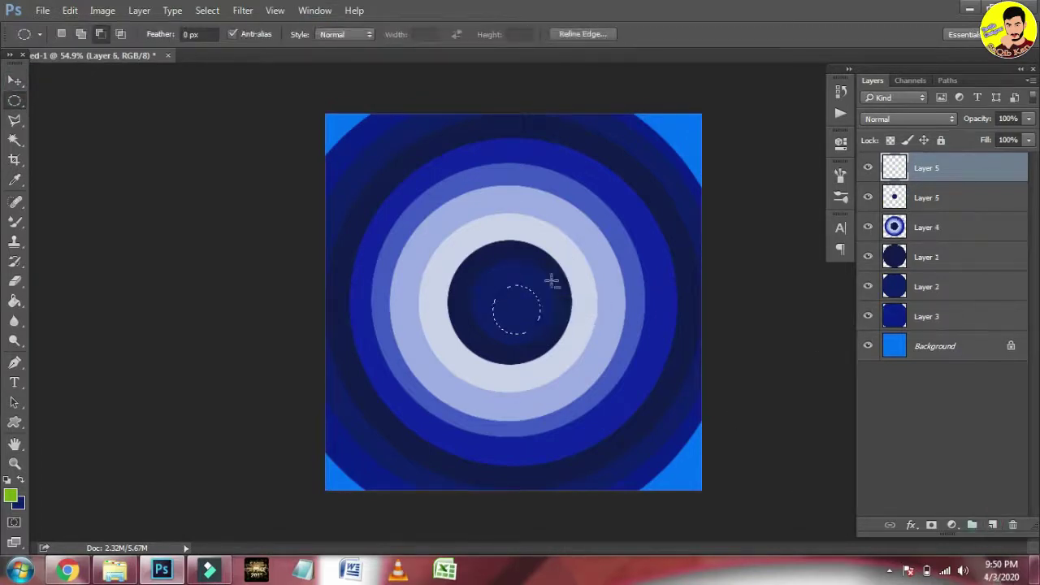
pyautogui.click(15, 495)
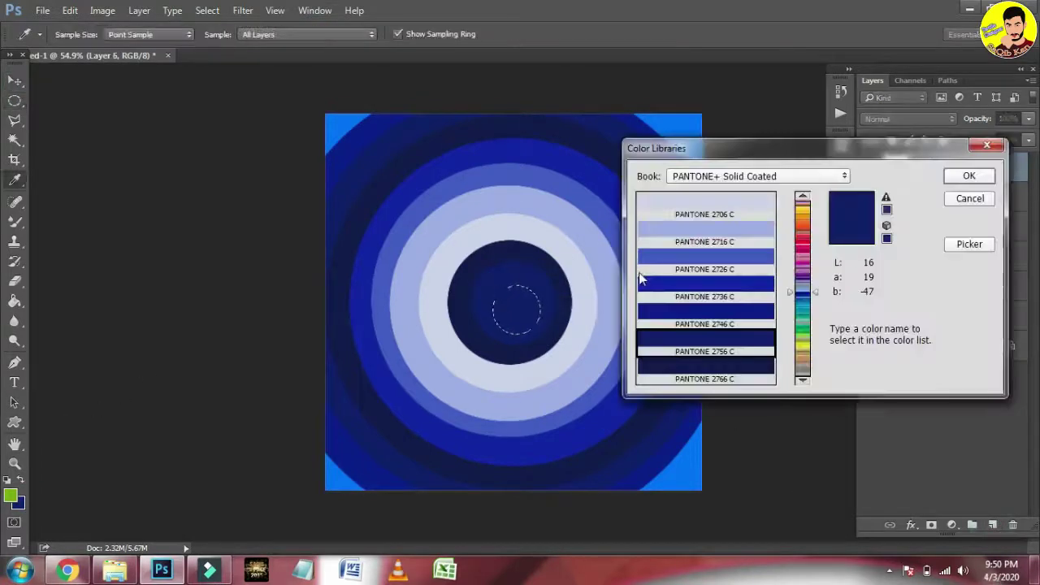
pyautogui.doubleClick(734, 317)
pyautogui.hotkey('ctrl', 'a')
pyautogui.press('v')
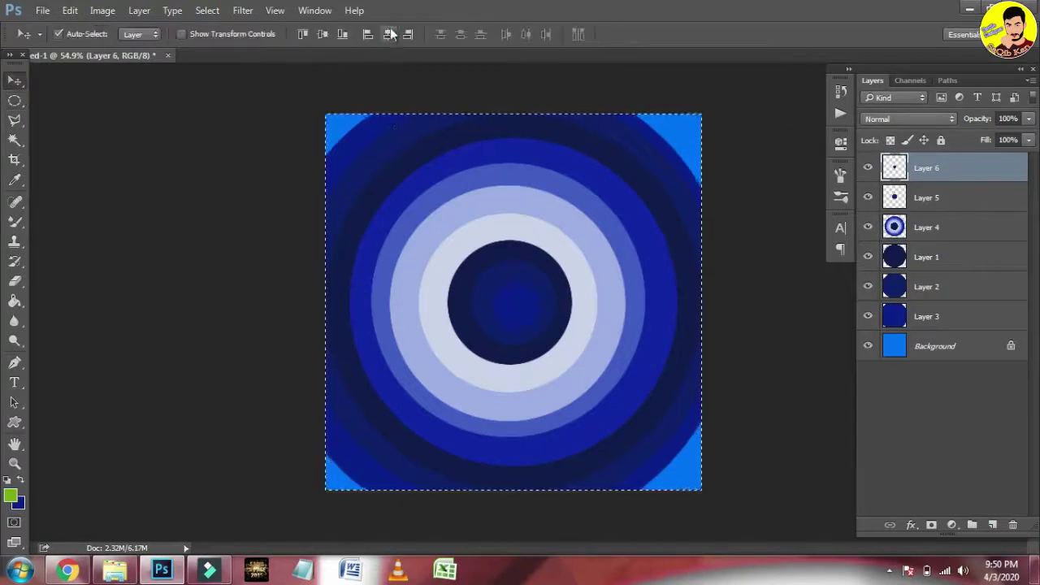
# Select all six circle layers, without the Background, and combine them into a single layer.
pyautogui.keyDown('shift'); pyautogui.click(970, 316); pyautogui.keyUp('shift')
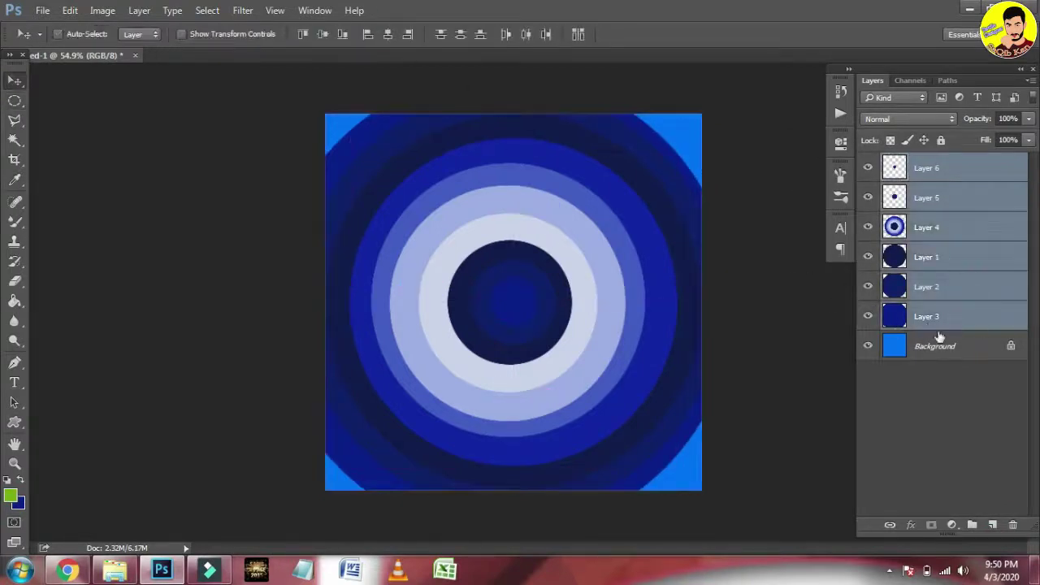
pyautogui.rightClick(953, 317)
pyautogui.click(780, 263)
pyautogui.rightClick(956, 166)
pyautogui.click(785, 340)
# Combine the circle layer and the Background into one layer.
pyautogui.keyDown('shift'); pyautogui.click(981, 196); pyautogui.keyUp('shift')
pyautogui.rightClick(975, 162)
pyautogui.click(780, 259)
pyautogui.rightClick(972, 173)
pyautogui.click(813, 338)
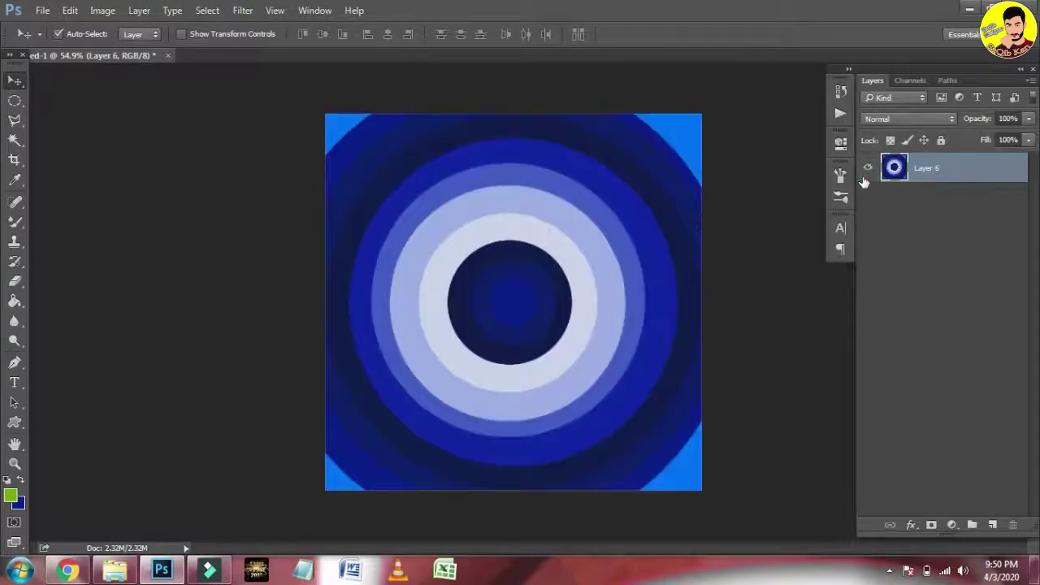
# Duplicate Layer 6, rotate the copy 90° clockwise and compare both layers by toggling the copy's visibility.
pyautogui.moveTo(999, 171); pyautogui.dragTo(992, 524)
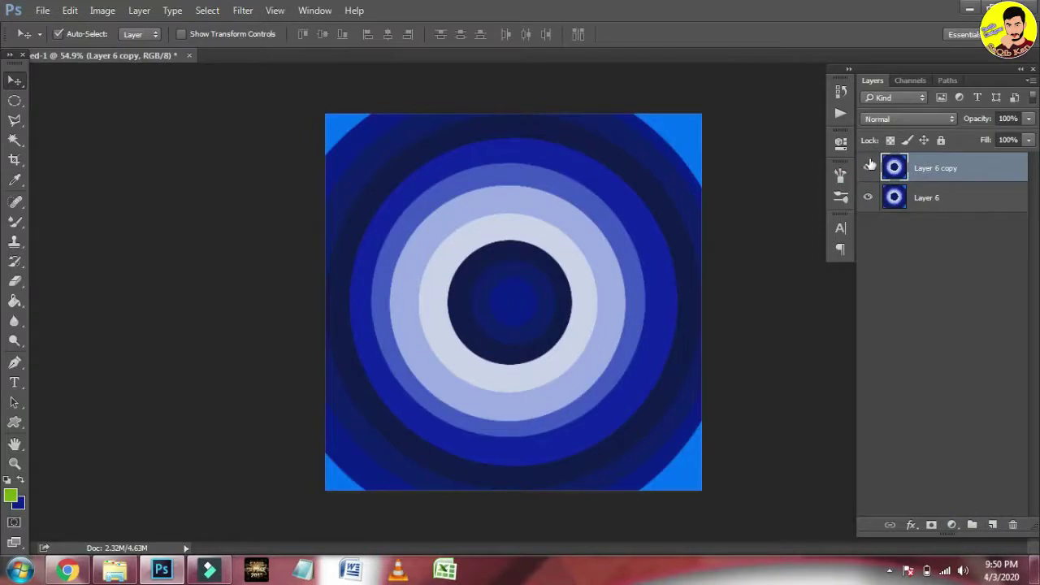
pyautogui.hotkey('ctrl', 't')
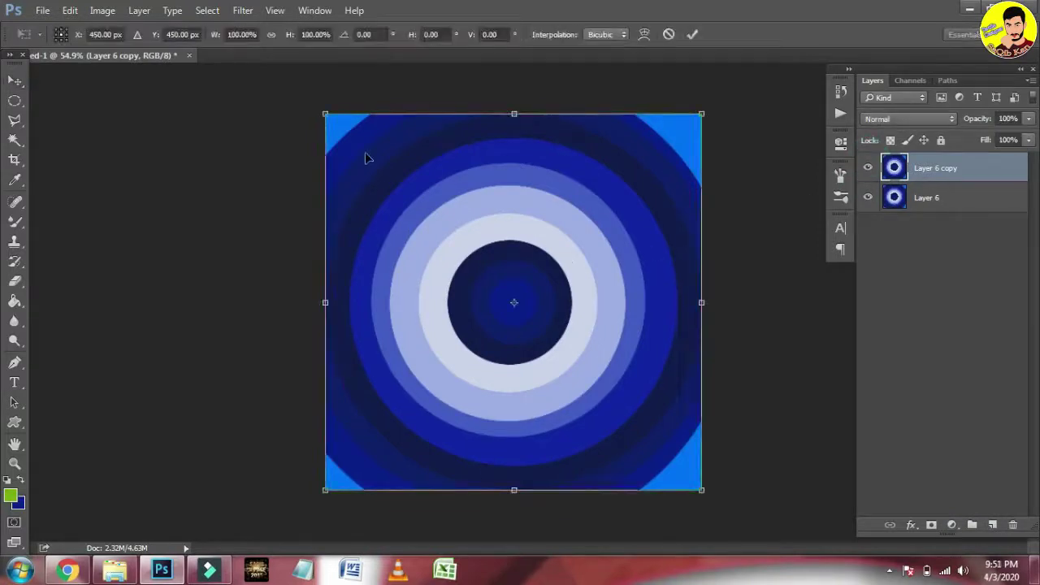
pyautogui.click(70, 10)
pyautogui.moveTo(256, 308)
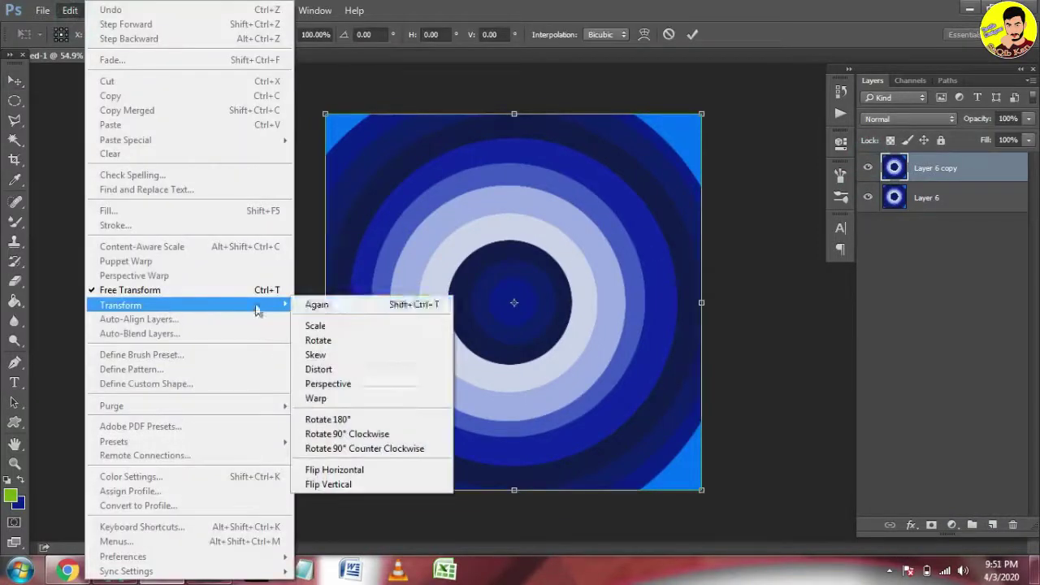
pyautogui.click(347, 434)
pyautogui.press('Return')
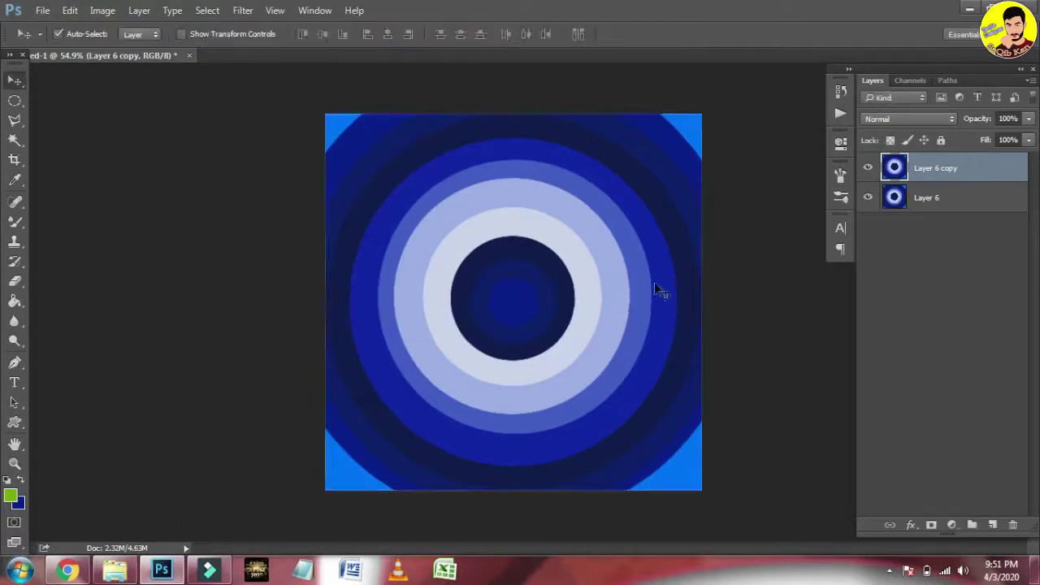
pyautogui.click(868, 168)
pyautogui.click(868, 168)
pyautogui.click(868, 169)
pyautogui.click(868, 168)
# Create a new 4 × 4 pixel document and enlarge its view to 3200%.
pyautogui.hotkey('ctrl', 'n')
pyautogui.moveTo(586, 235); pyautogui.dragTo(499, 219)
pyautogui.click(682, 235)
pyautogui.click(746, 249)
pyautogui.write('4')
pyautogui.press('Tab')
pyautogui.write('4100')
pyautogui.press('Return')
pyautogui.keyDown('ctrl'); pyautogui.click(796, 186); pyautogui.keyUp('ctrl')
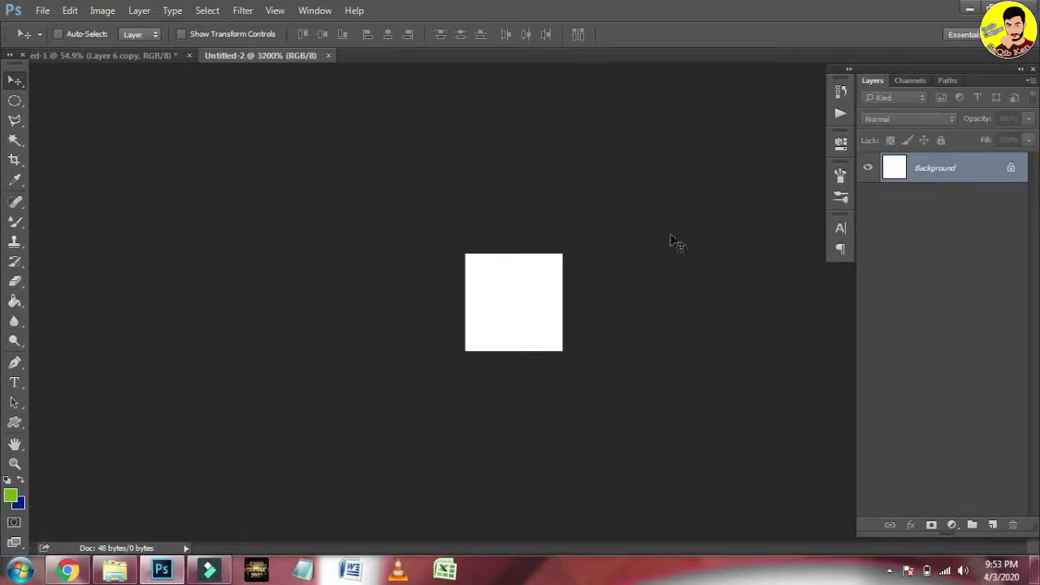
# Switch to the 1-pixel Pencil tool and paint a green trial pixel in the canvas's upper-left corner.
pyautogui.press('b')
pyautogui.rightClick(14, 221)
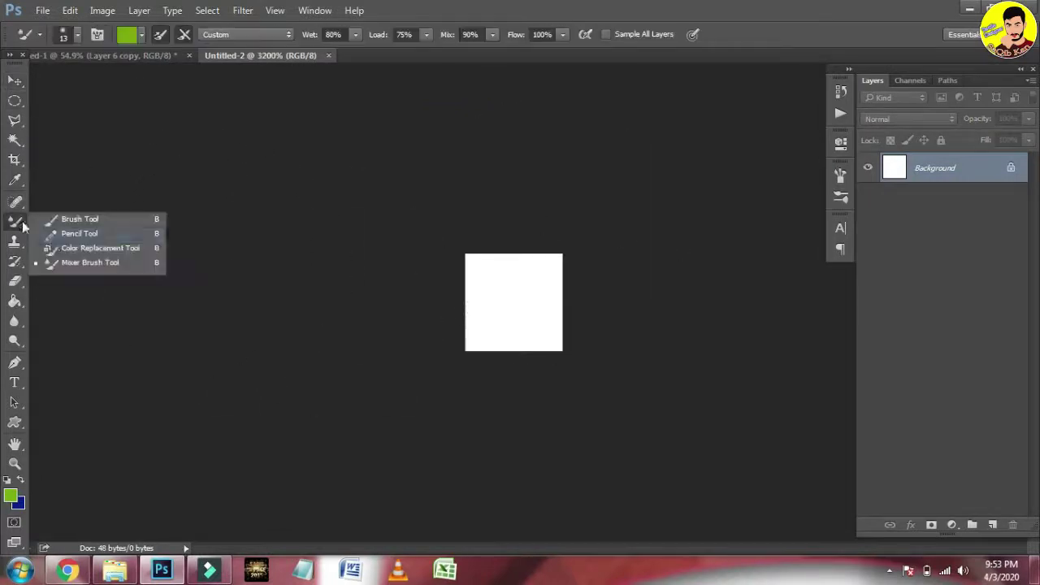
pyautogui.click(65, 233)
pyautogui.click(477, 265)
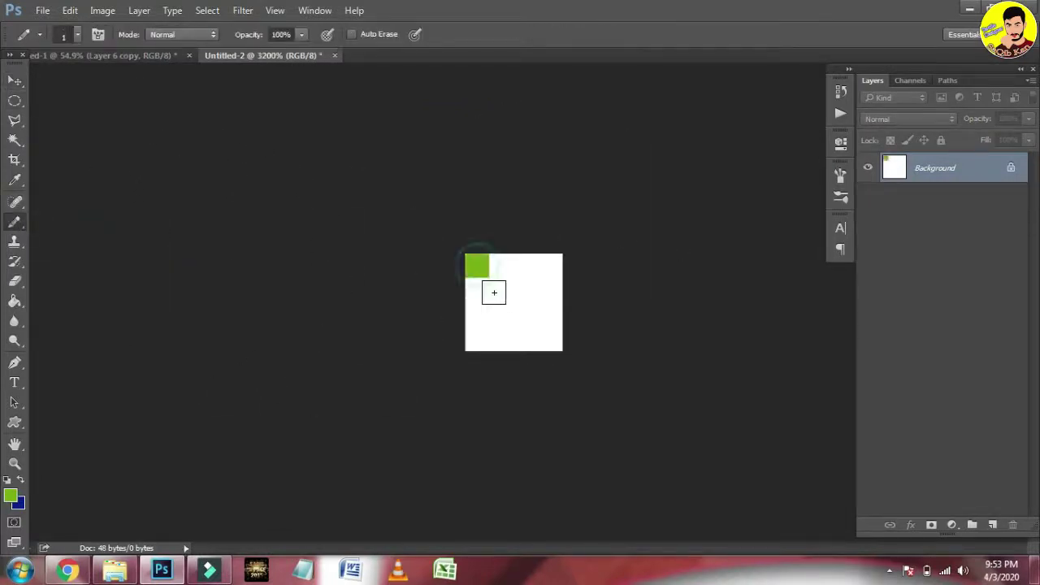
# Set the foreground colour to 000000 and paint a stepped black diagonal from the canvas's upper-left to its lower-right corner.
pyautogui.click(10, 495)
pyautogui.write('000000')
pyautogui.press('Return')
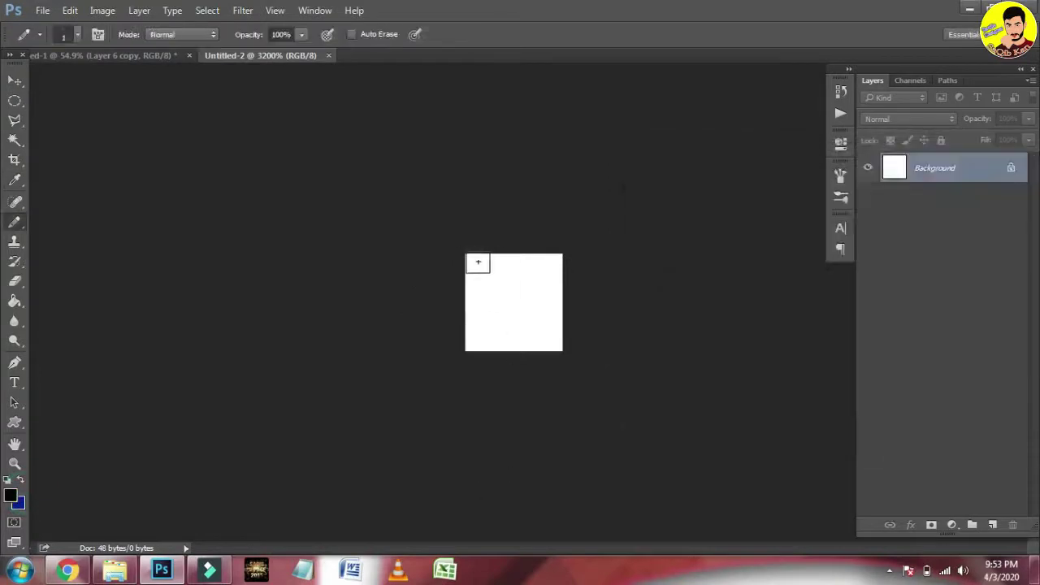
pyautogui.click(477, 265)
pyautogui.click(501, 265)
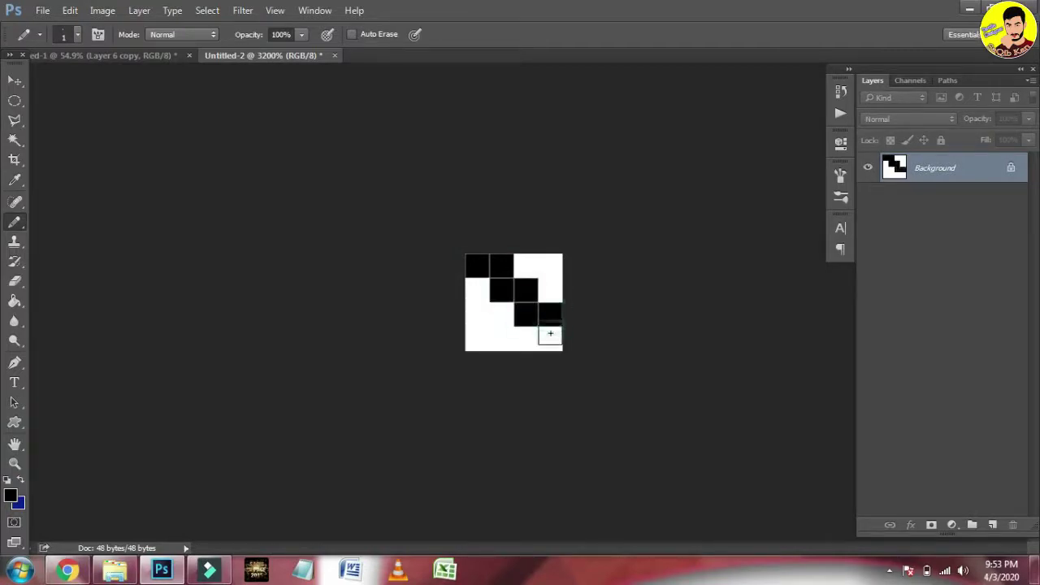
# Offset the pixel pattern by +2 pixels horizontally and +2 pixels vertically with Wrap Around.
pyautogui.click(243, 10)
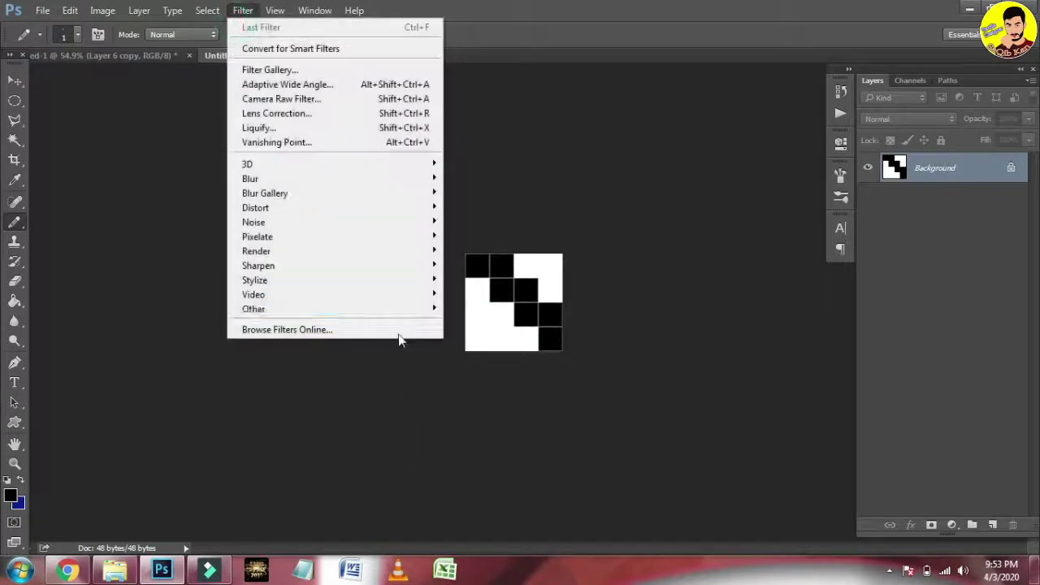
pyautogui.moveTo(425, 310)
pyautogui.click(464, 378)
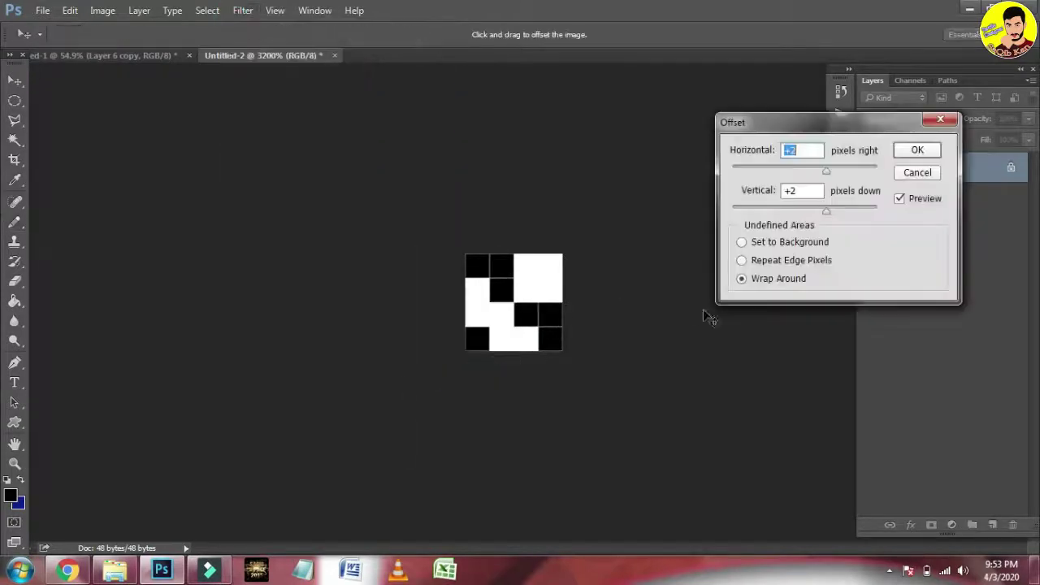
pyautogui.click(915, 151)
# In the circle document, add a new layer and fill it with the black stepped-diagonal pattern in Normal mode at 100% opacity.
pyautogui.click(144, 54)
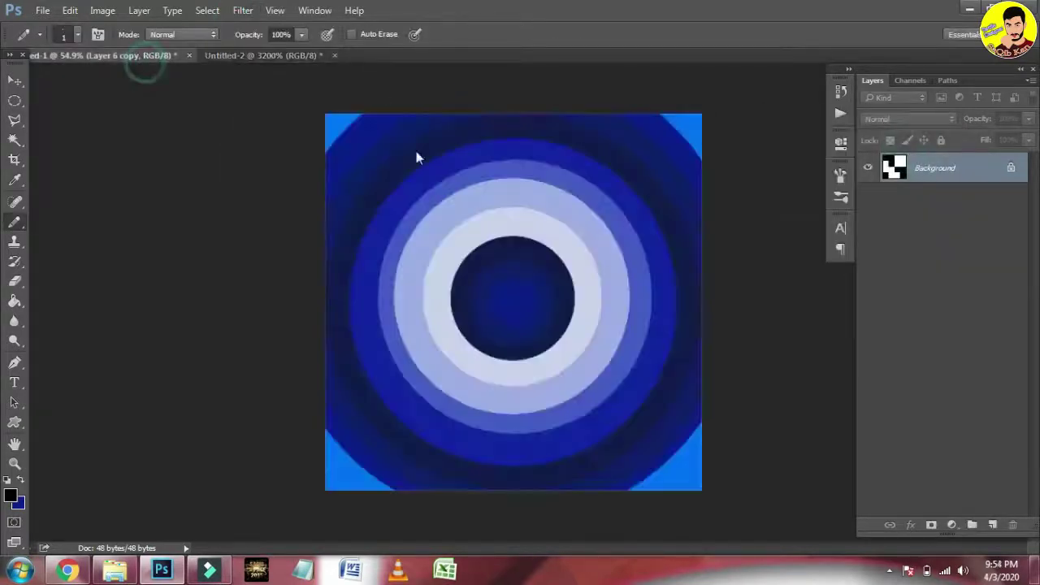
pyautogui.click(993, 524)
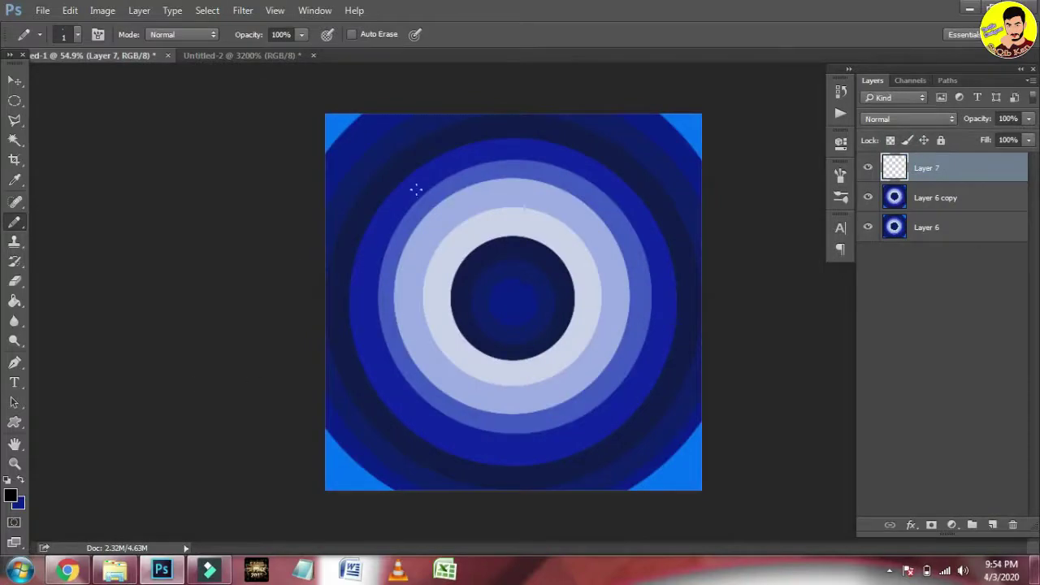
pyautogui.click(42, 12)
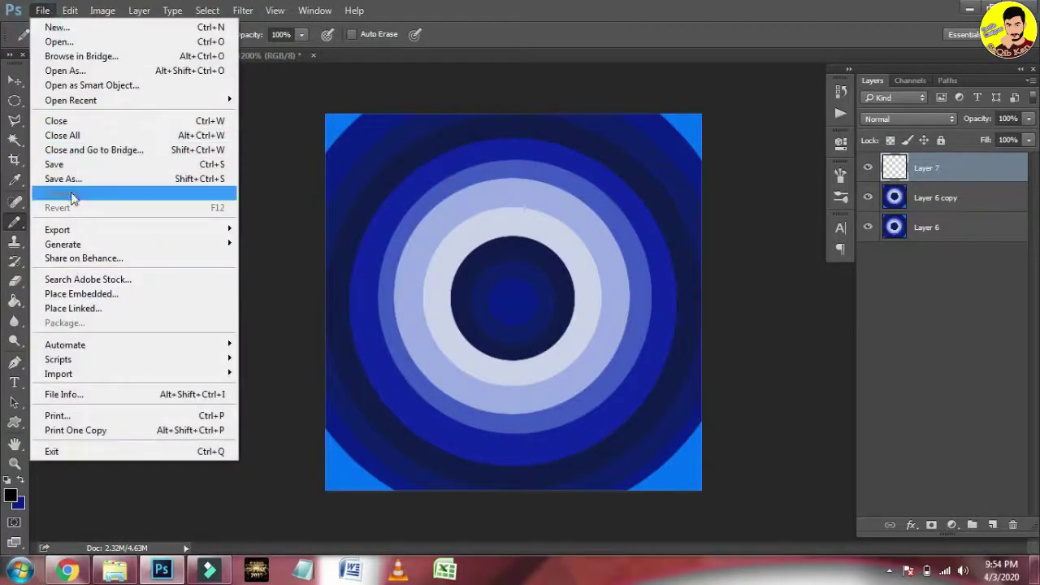
pyautogui.moveTo(70, 10)
pyautogui.click(136, 212)
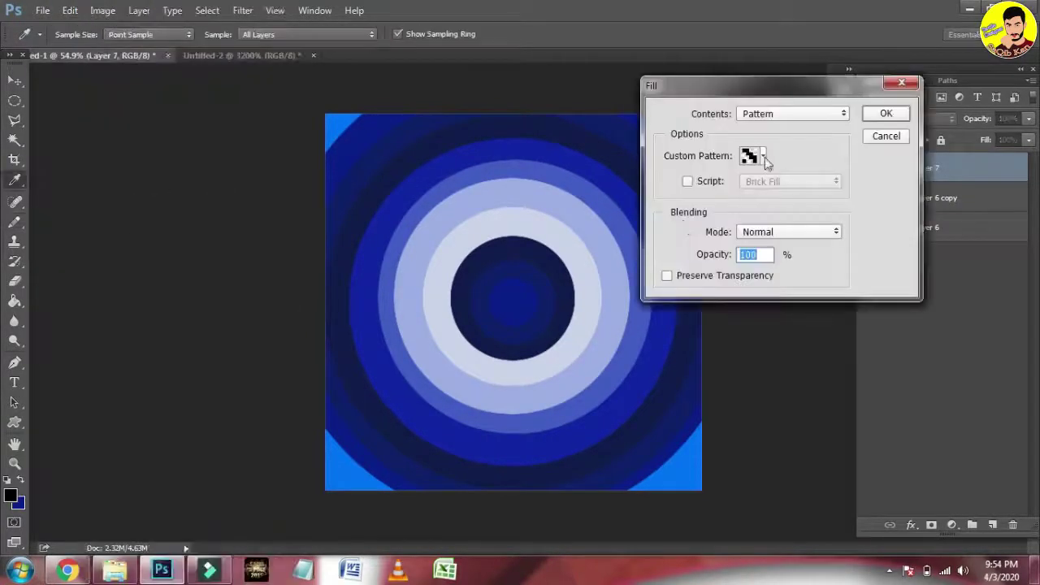
pyautogui.click(762, 156)
pyautogui.click(802, 150)
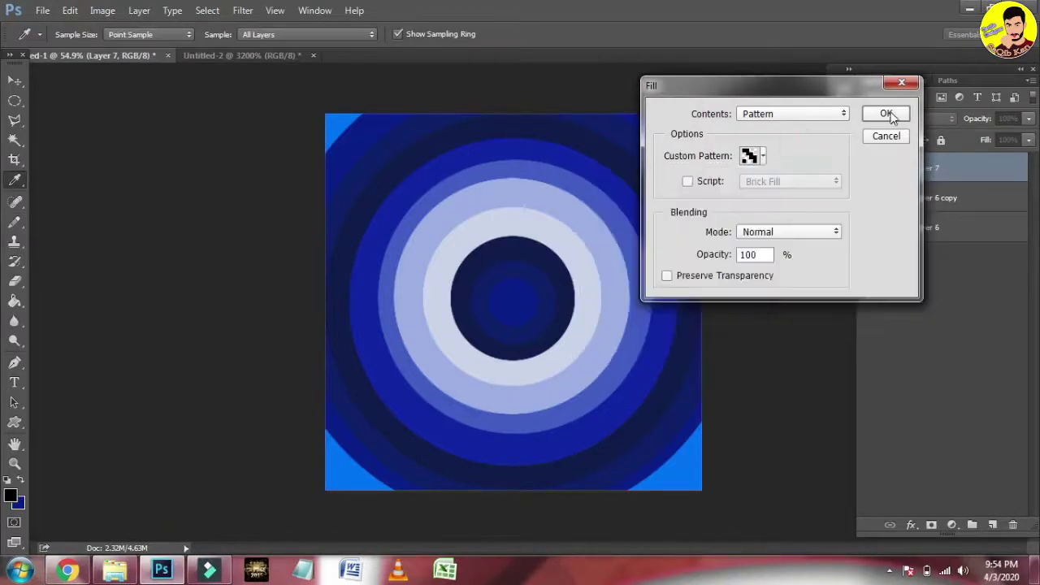
pyautogui.press('Return')
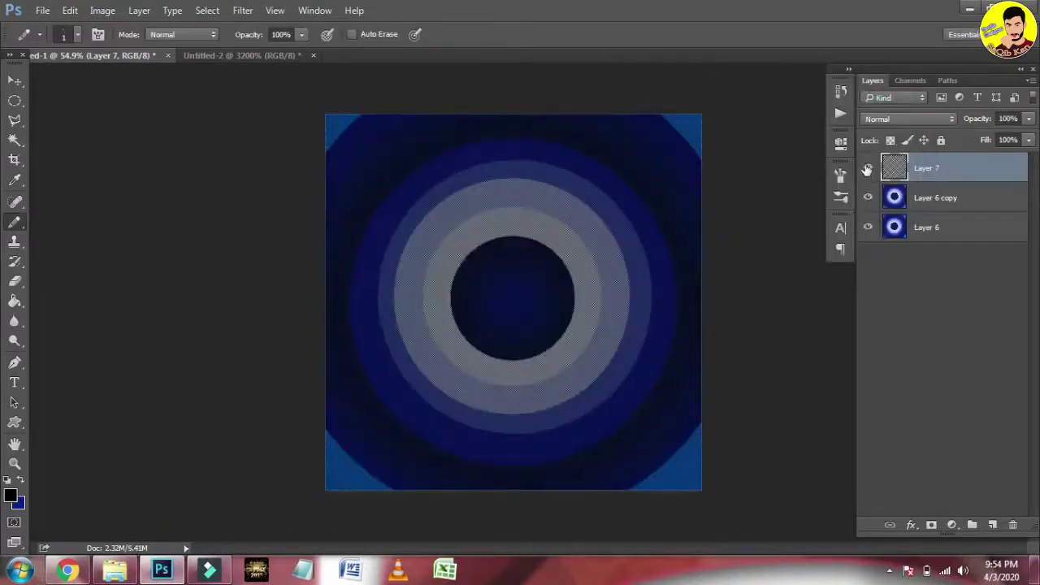
# Select Layer 6 copy and compare the design with and without the pattern by toggling Layer 7's visibility.
pyautogui.click(932, 199)
pyautogui.click(867, 167)
pyautogui.click(868, 168)
pyautogui.click(868, 167)
pyautogui.click(868, 168)
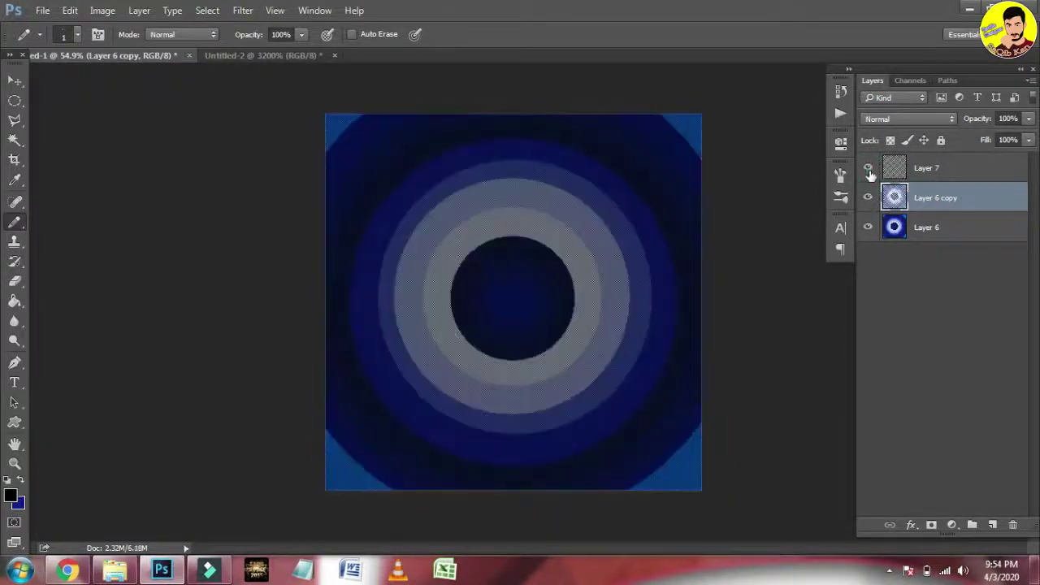
# Delete Layer 6 copy and check the pattern over Layer 6 by toggling Layer 7's visibility.
pyautogui.moveTo(998, 199); pyautogui.dragTo(1012, 525)
pyautogui.click(918, 169)
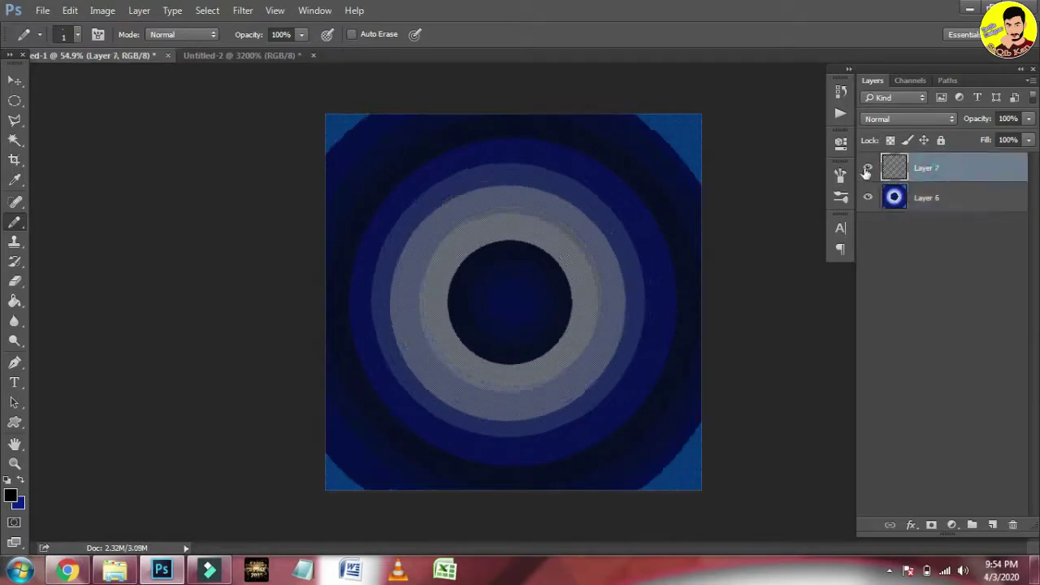
pyautogui.click(867, 169)
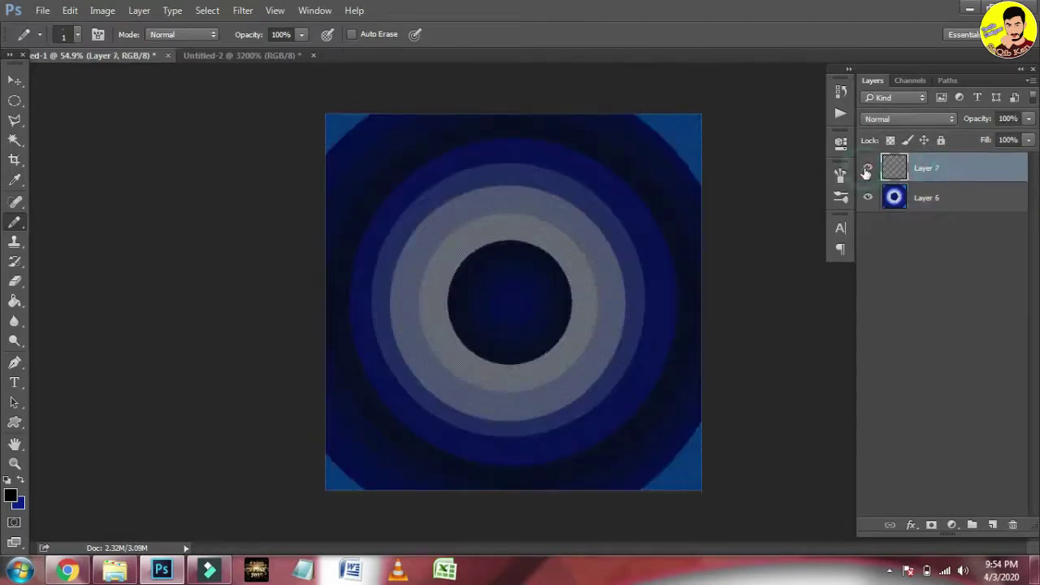
# Select Layers 7 and 6 and define the whole canvas as a pattern.
pyautogui.keyDown('shift'); pyautogui.click(970, 202); pyautogui.keyUp('shift')
pyautogui.hotkey('ctrl', 'a')
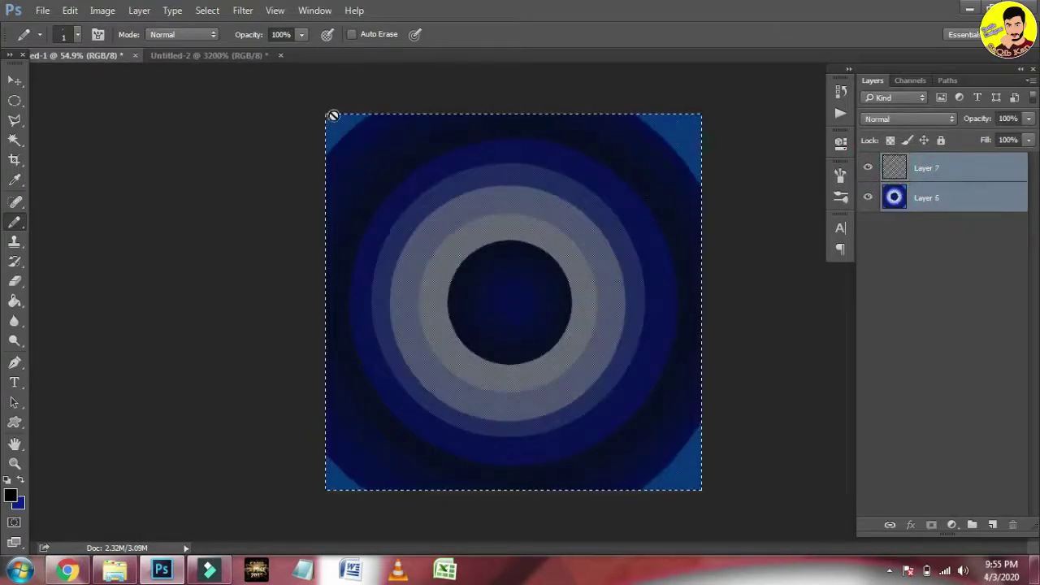
pyautogui.click(70, 10)
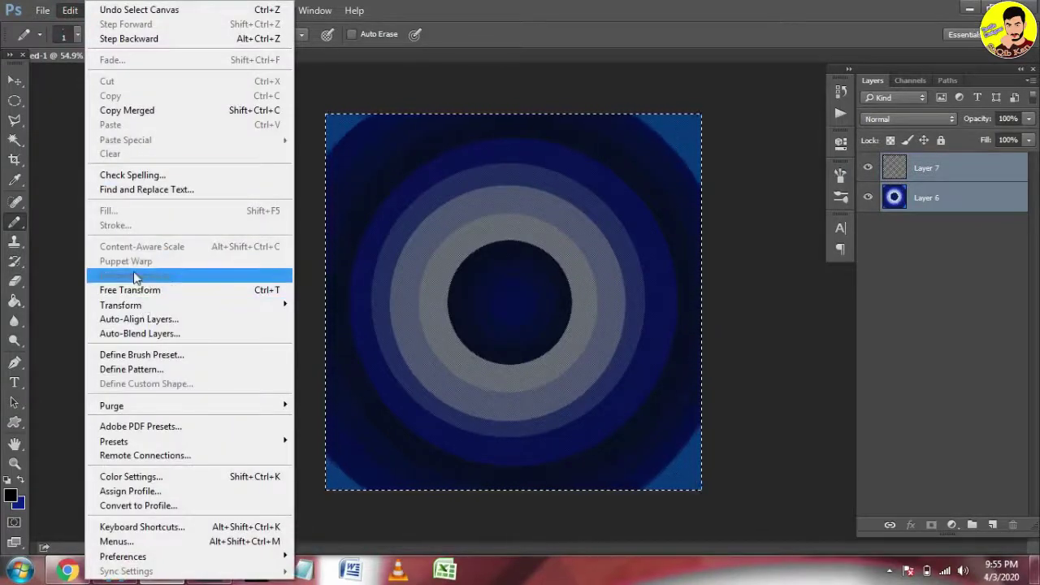
pyautogui.click(130, 369)
pyautogui.click(678, 192)
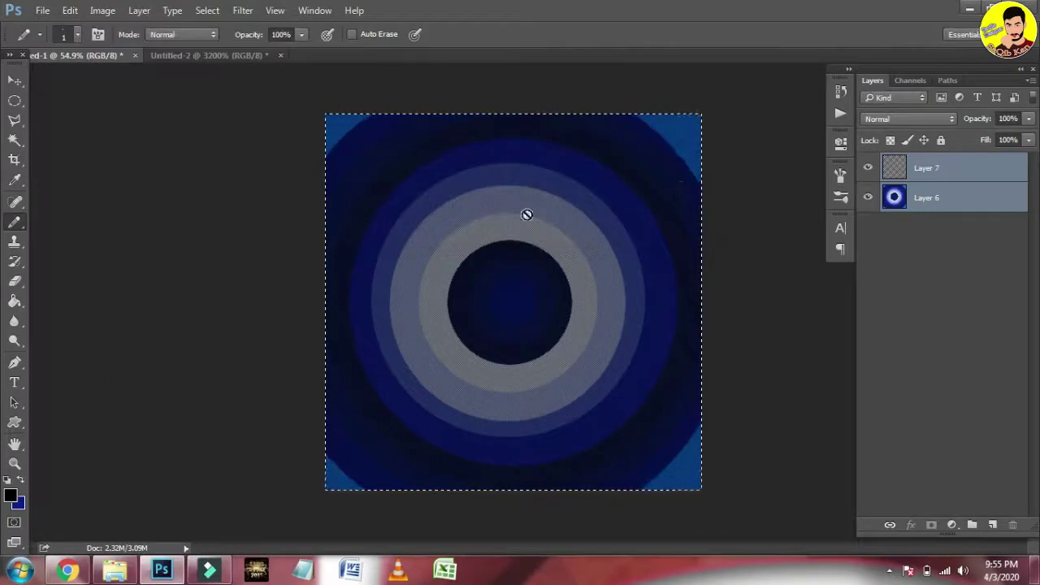
# Create a new document with the Photo preset.
pyautogui.hotkey('ctrl', 'n')
pyautogui.click(666, 188)
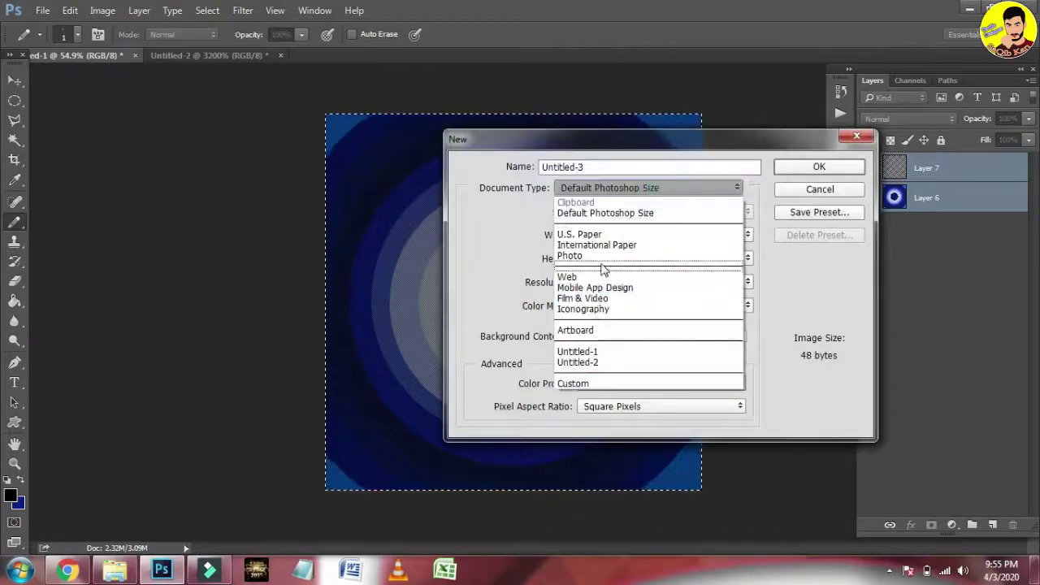
pyautogui.click(642, 256)
pyautogui.click(783, 168)
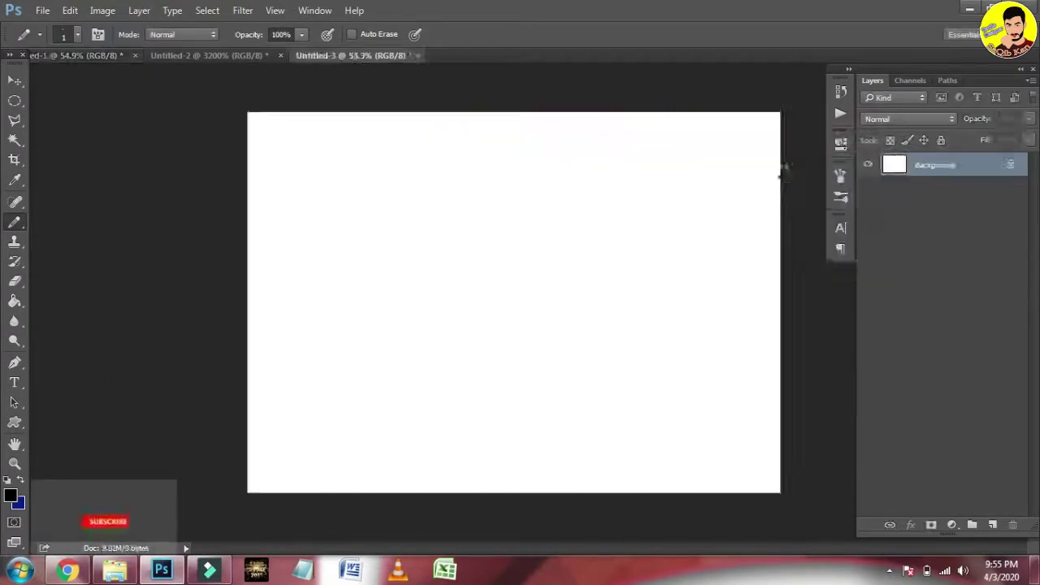
# Add a pattern fill layer with the circle pattern at 159% scale.
pyautogui.click(953, 525)
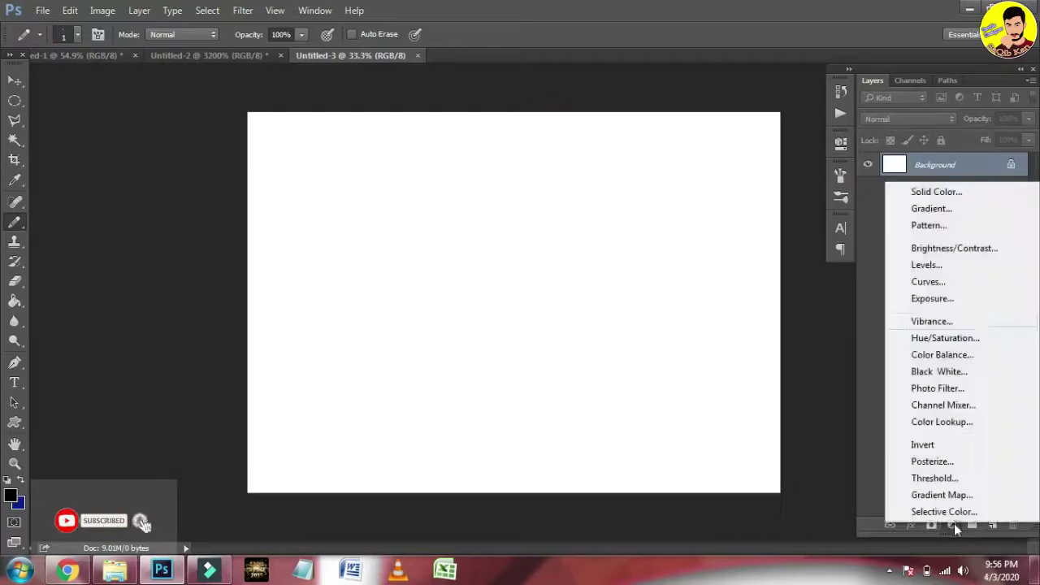
pyautogui.click(928, 225)
pyautogui.moveTo(915, 253); pyautogui.dragTo(924, 254)
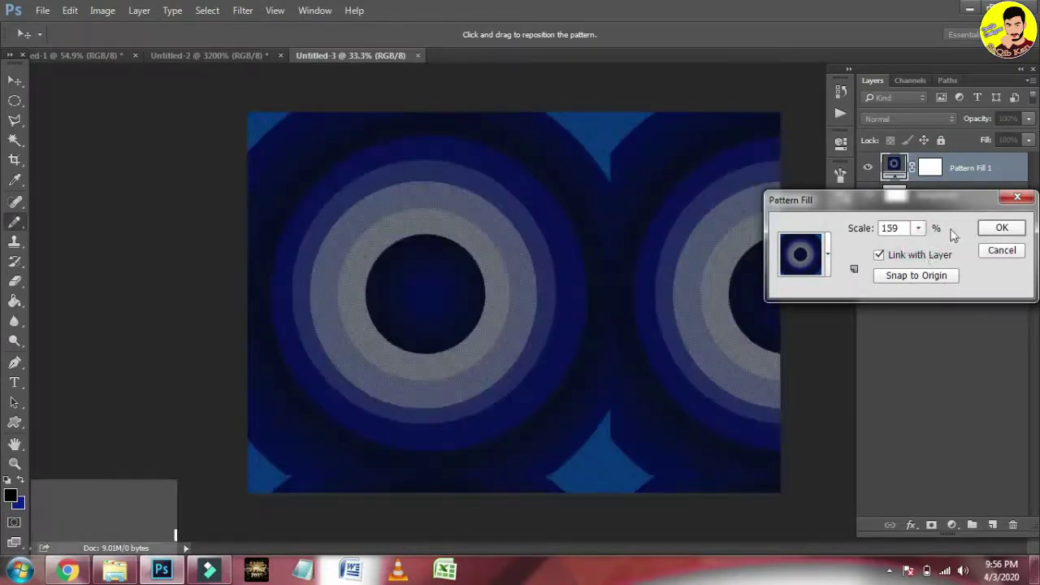
pyautogui.press('Return')
# Return to the circle document and merge Layer 7 and Layer 6 into a single layer.
pyautogui.click(103, 54)
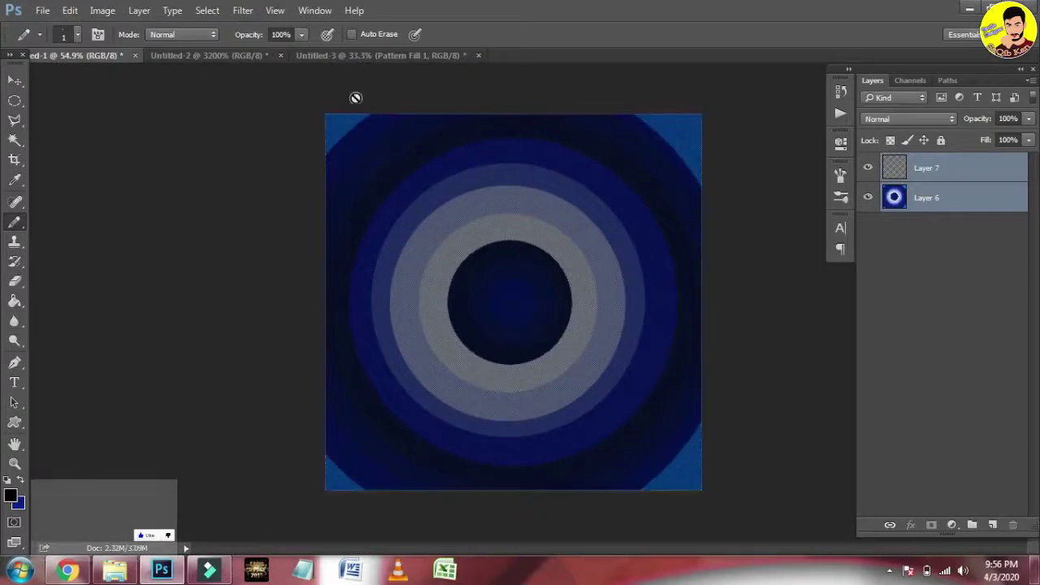
pyautogui.click(242, 10)
pyautogui.click(918, 171)
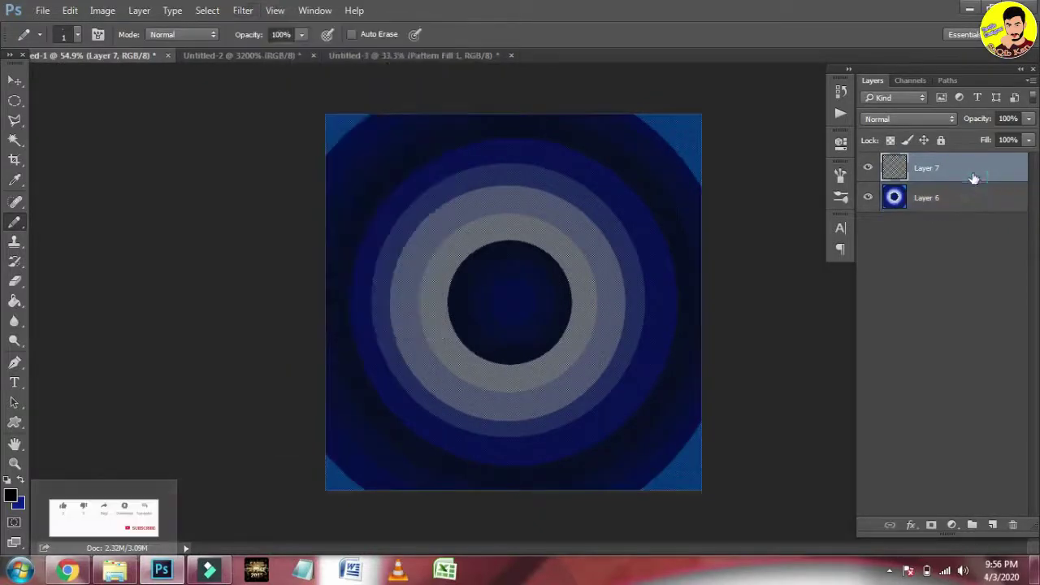
pyautogui.rightClick(970, 202)
pyautogui.click(861, 257)
pyautogui.rightClick(967, 167)
pyautogui.click(801, 337)
# Add Gaussian, monochromatic noise of about 10% to the merged circle layer.
pyautogui.click(242, 10)
pyautogui.moveTo(426, 222)
pyautogui.click(459, 223)
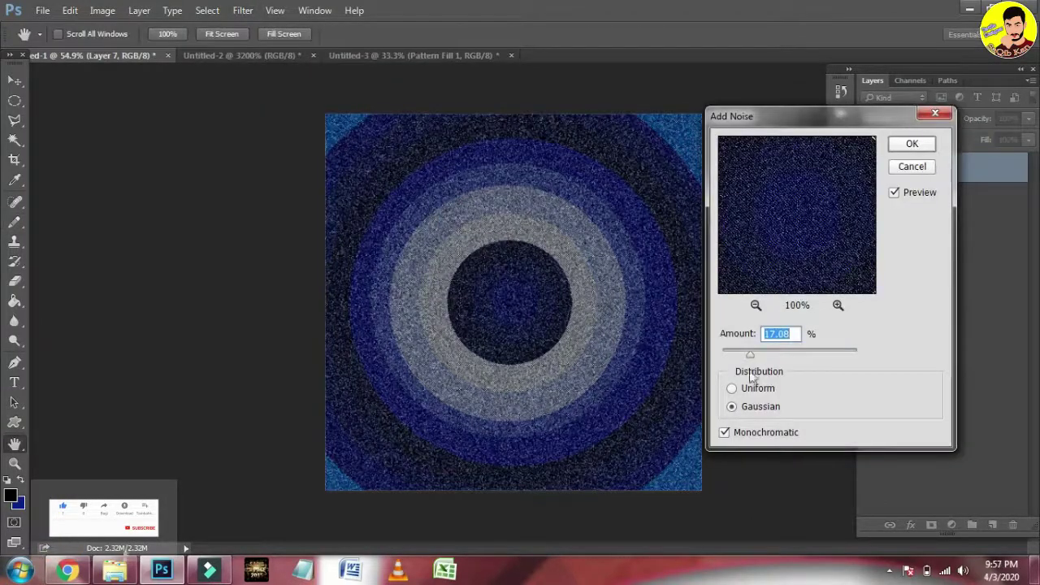
pyautogui.moveTo(743, 356)
pyautogui.mouseDown()
pyautogui.moveTo(759, 358)
pyautogui.moveTo(738, 360)
pyautogui.mouseUp()
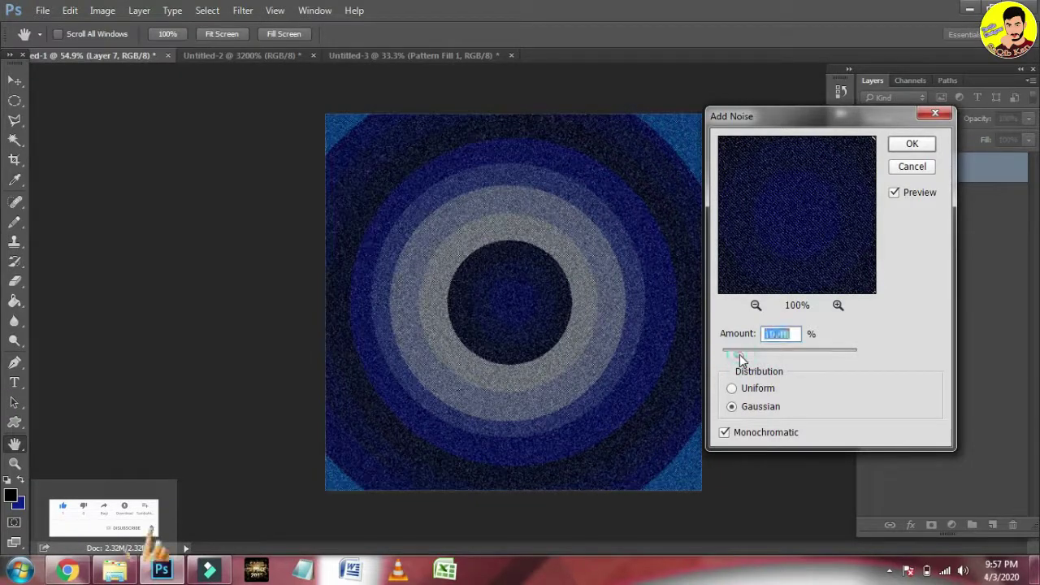
pyautogui.press('Return')
# Select the whole canvas of the noisy circle design and define it as a pattern.
pyautogui.hotkey('ctrl', 'a')
pyautogui.click(42, 10)
pyautogui.moveTo(70, 10)
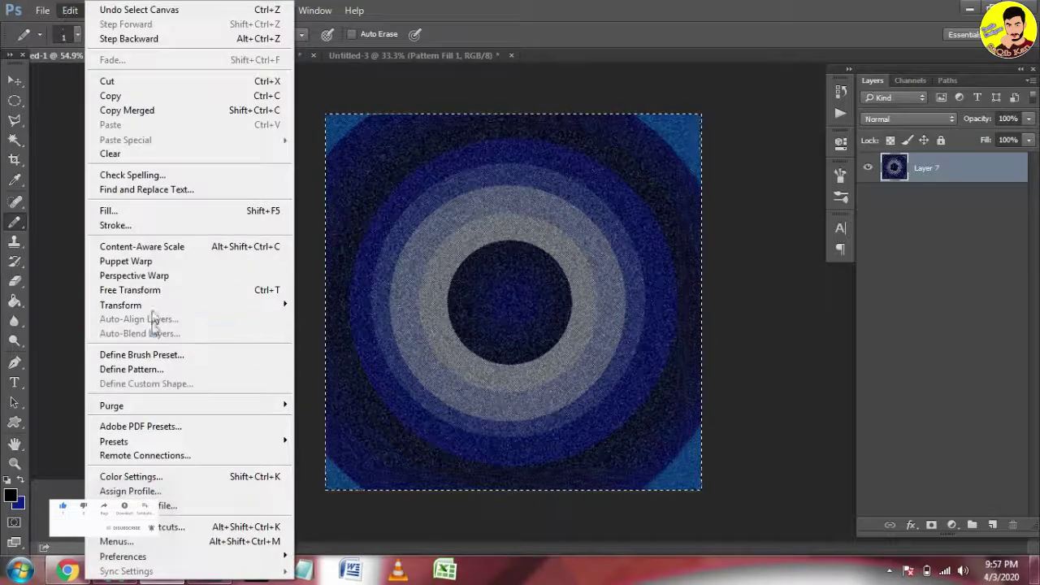
pyautogui.click(150, 369)
pyautogui.press('Return')
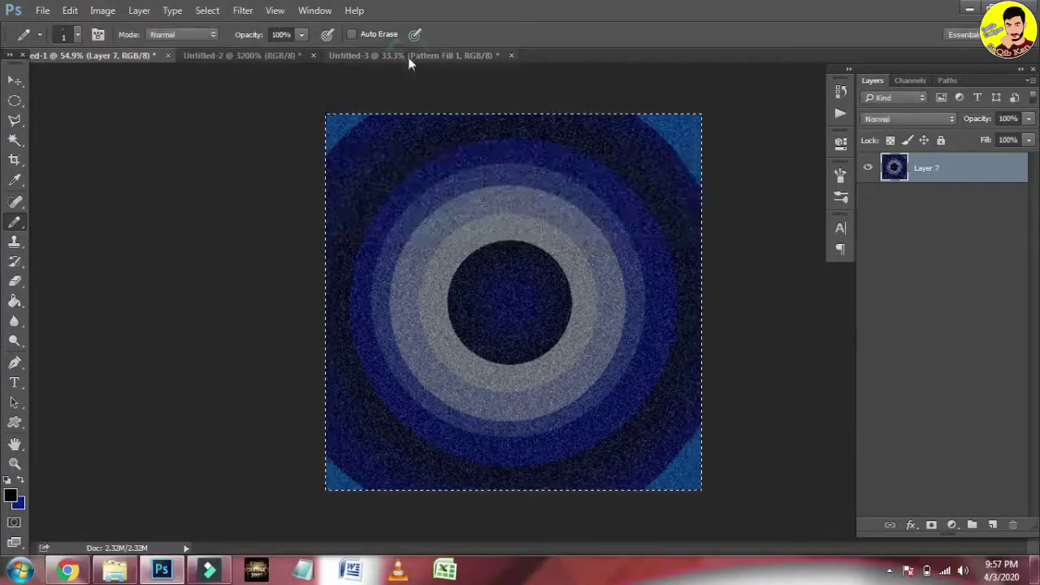
# Close the pattern-filled trial document without saving and create a new Photo document, Landscape, 5 x 7, at 300 pixels/inch.
pyautogui.click(408, 55)
pyautogui.press('Delete')
pyautogui.hotkey('ctrl', 'w')
pyautogui.press('n')
pyautogui.hotkey('ctrl', 'n')
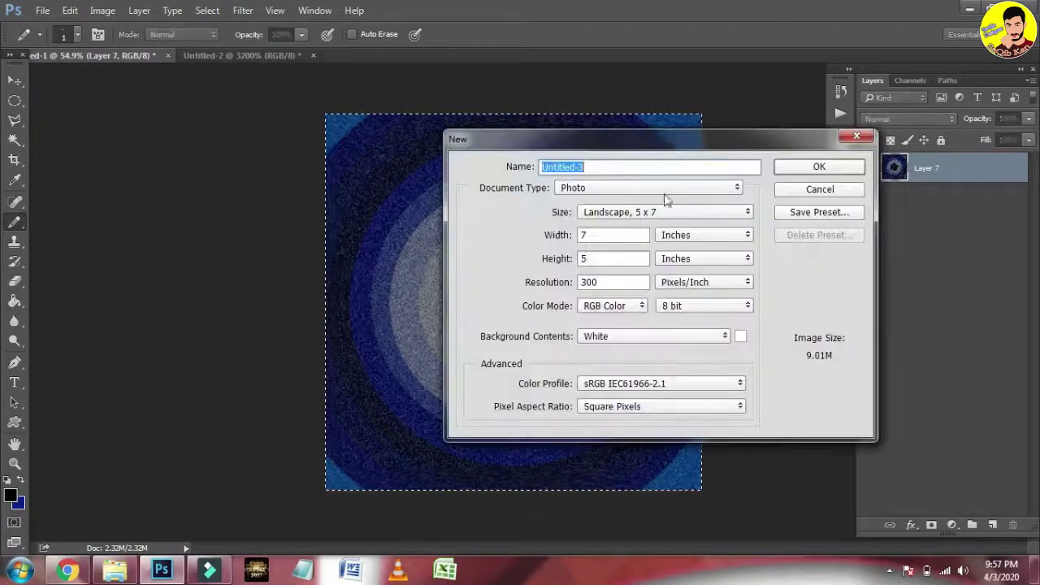
pyautogui.click(810, 167)
# Add a pattern fill layer with the noisy circle pattern at 258% scale.
pyautogui.click(932, 525)
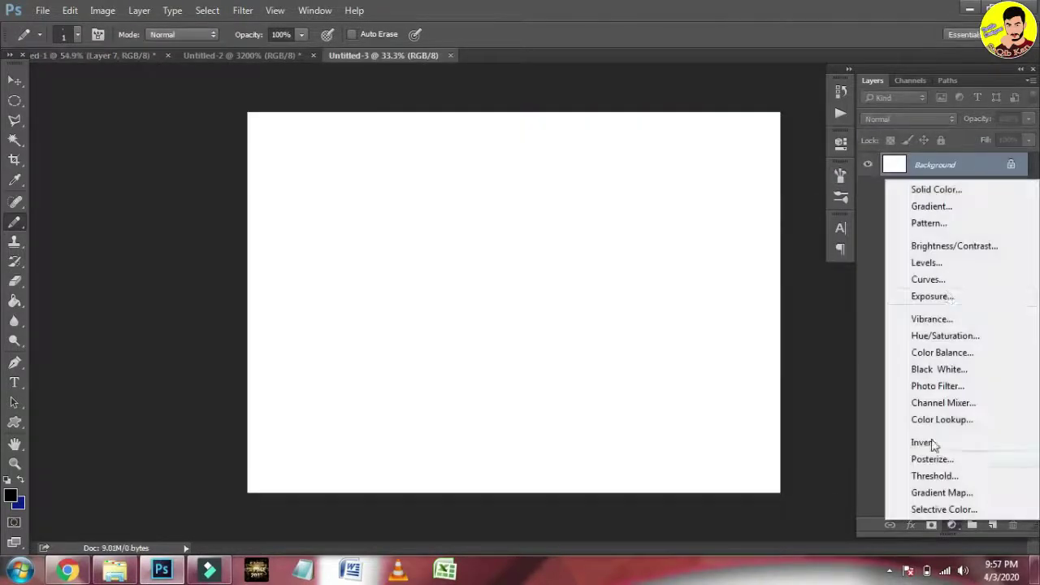
pyautogui.click(942, 221)
pyautogui.moveTo(917, 228); pyautogui.dragTo(917, 255)
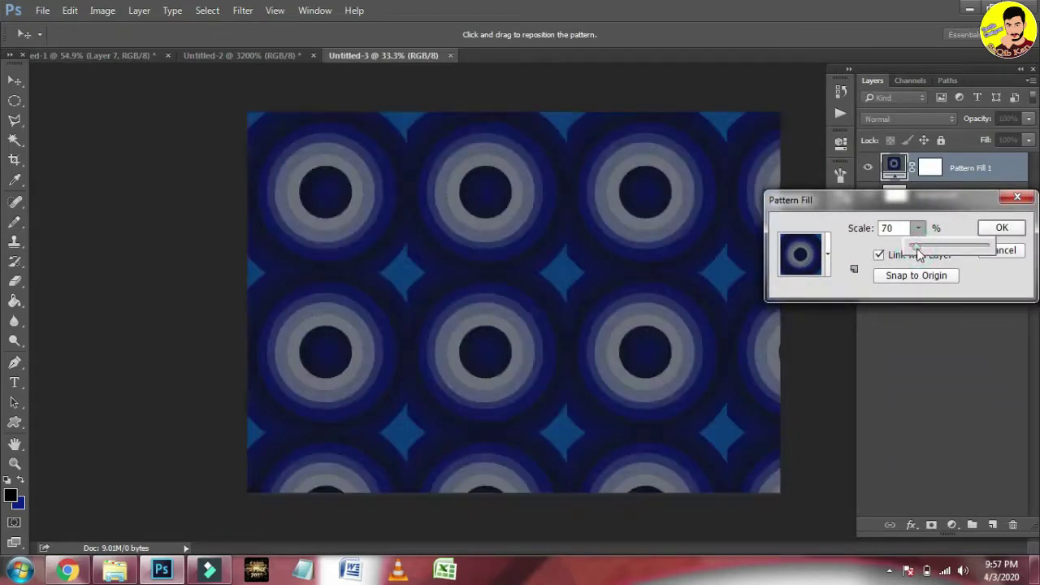
pyautogui.moveTo(918, 253); pyautogui.dragTo(933, 254)
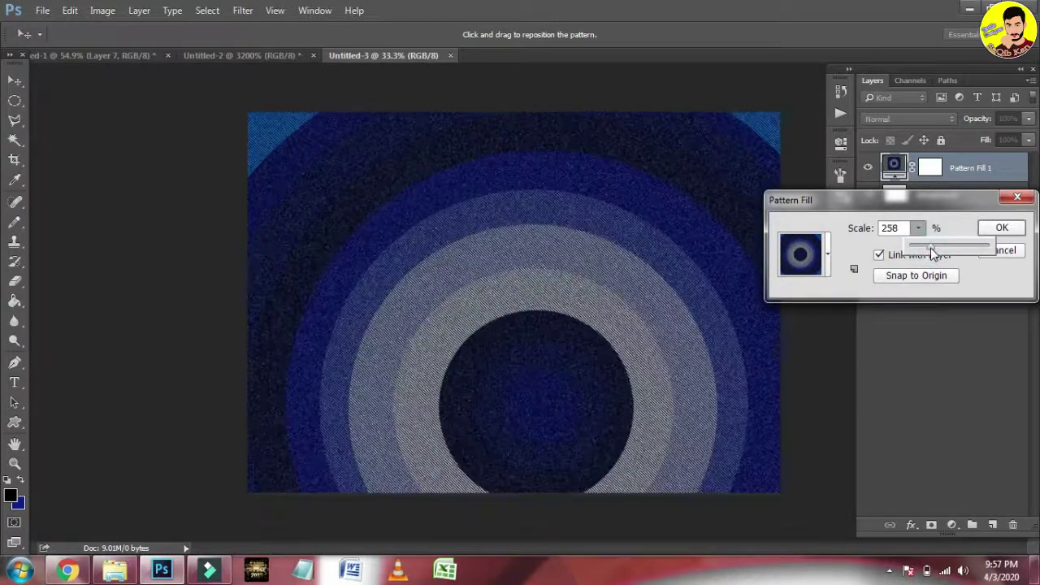
pyautogui.click(996, 230)
# Merge the pattern fill layer with the Background and duplicate the merged layer.
pyautogui.keyDown('shift'); pyautogui.click(1000, 195); pyautogui.keyUp('shift')
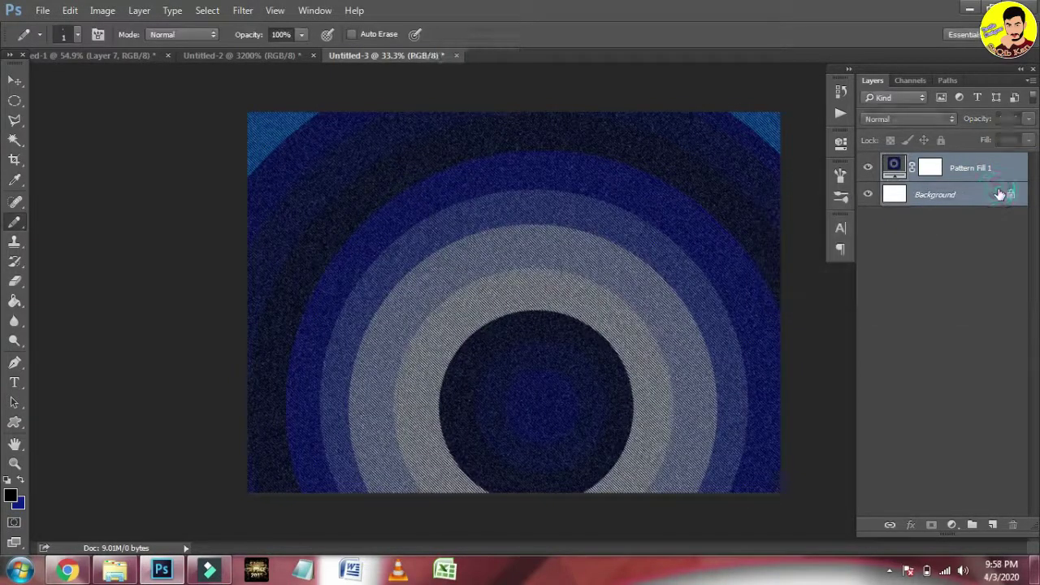
pyautogui.hotkey('ctrl', 'e')
pyautogui.hotkey('ctrl', 'j')
# Select the Background layer, set the background colour to white and fill the layer with it.
pyautogui.click(998, 190)
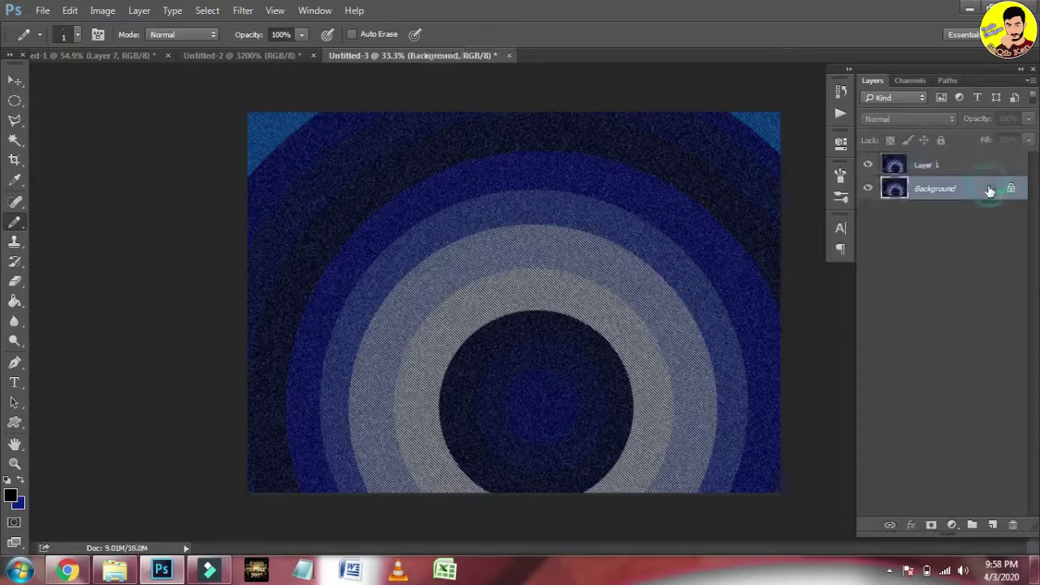
pyautogui.click(18, 501)
pyautogui.click(963, 243)
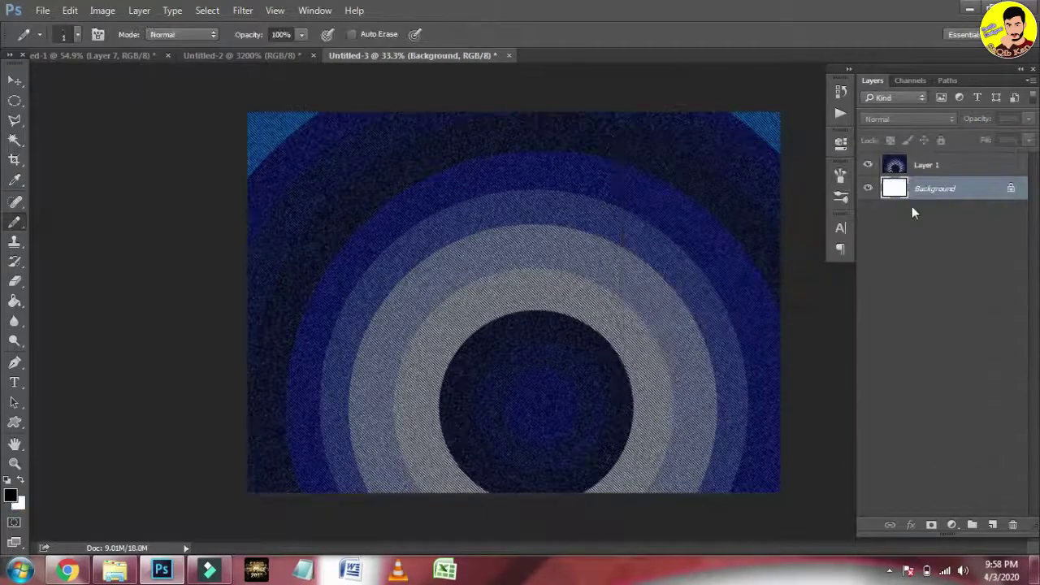
# Hide and reshow the patterned Layer 1 to check the white Background beneath, and make Layer 1 active.
pyautogui.click(868, 165)
pyautogui.click(868, 165)
pyautogui.moveTo(960, 165); pyautogui.dragTo(802, 170)
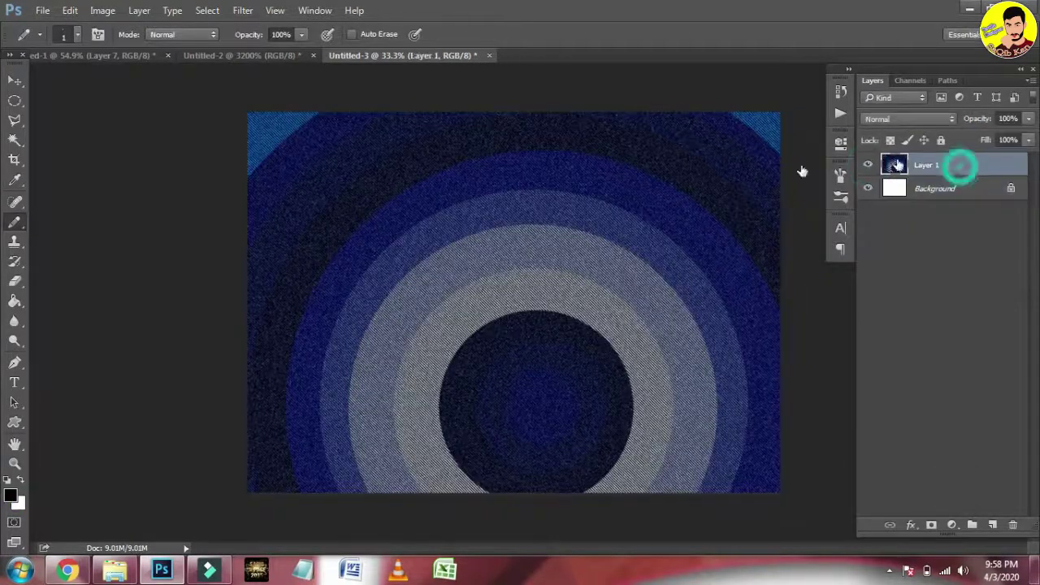
pyautogui.press('m')
pyautogui.moveTo(285, 112); pyautogui.dragTo(654, 478)
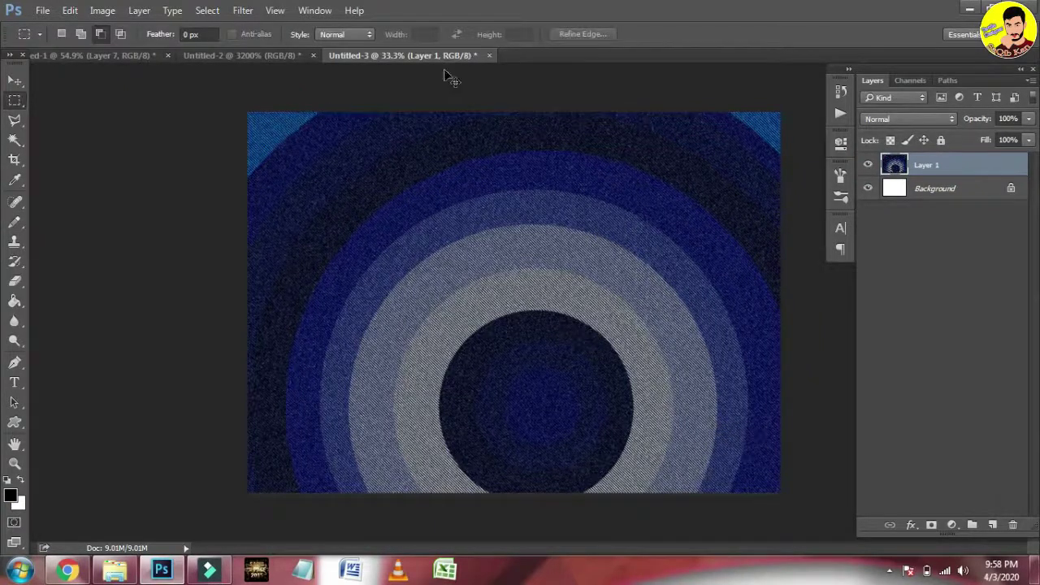
pyautogui.hotkey('ctrl', 't')
pyautogui.write('45')
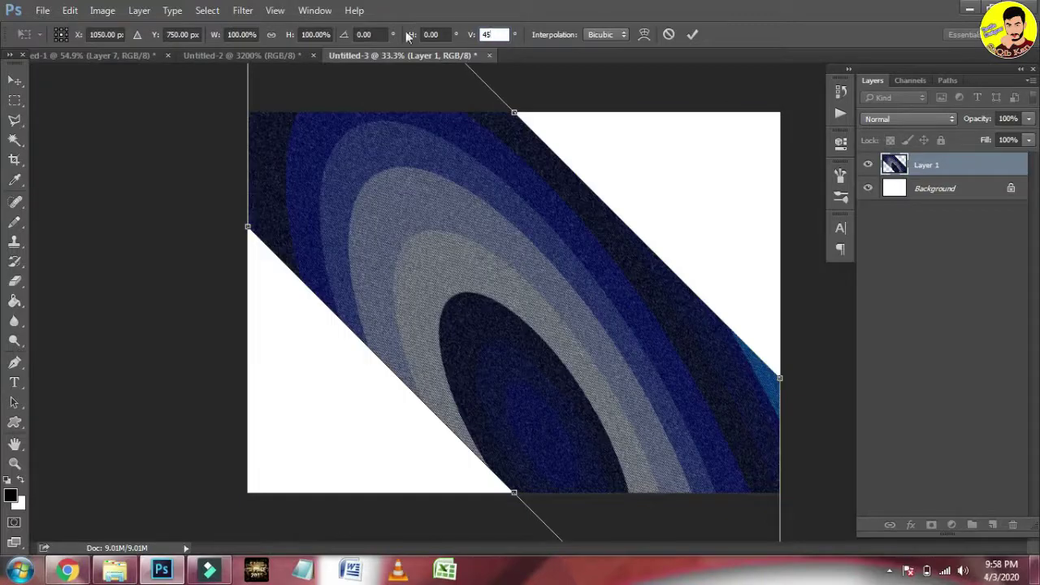
pyautogui.press('BackSpace')
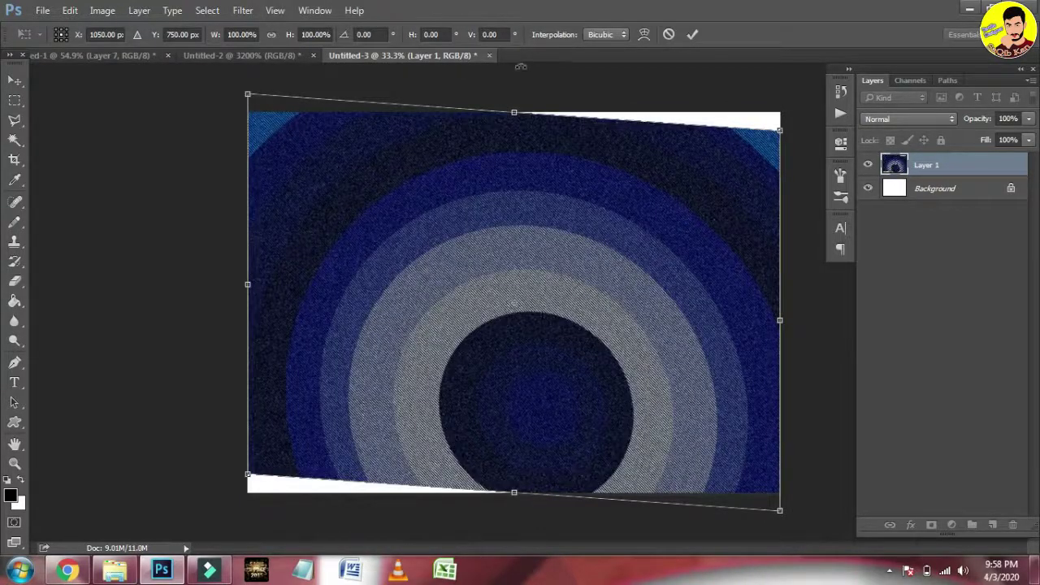
pyautogui.press('Escape')
# Rotate Layer 1 clockwise with Free Transform so the circle pattern lies steeply diagonal across the canvas.
pyautogui.hotkey('ctrl', 't')
pyautogui.moveTo(720, 87); pyautogui.dragTo(836, 353)
pyautogui.press('Return')
# Copy a square area from the middle of the rotated pattern to a new layer and hide Layer 1.
pyautogui.press('m')
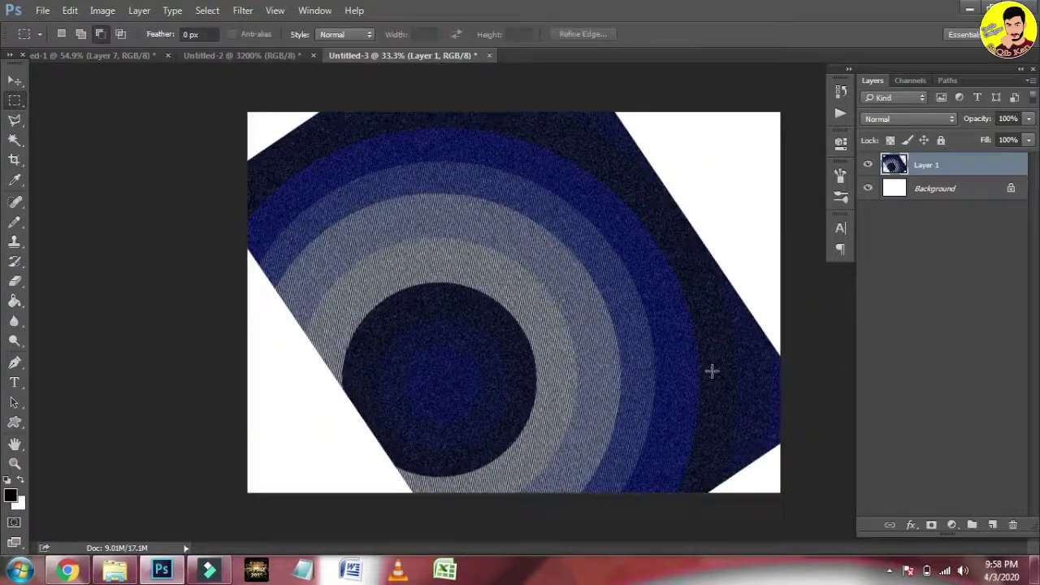
pyautogui.moveTo(316, 194); pyautogui.dragTo(769, 457)
pyautogui.hotkey('ctrl', 'j')
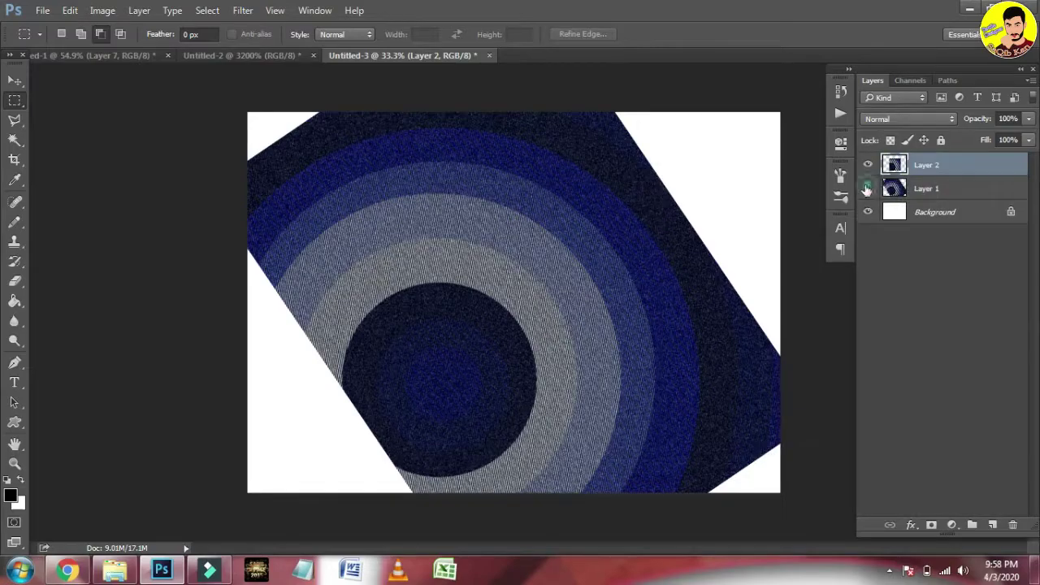
pyautogui.click(867, 188)
# Move the square pattern piece to the left side of the canvas and scale it down slightly.
pyautogui.press('v')
pyautogui.moveTo(561, 263); pyautogui.dragTo(461, 211)
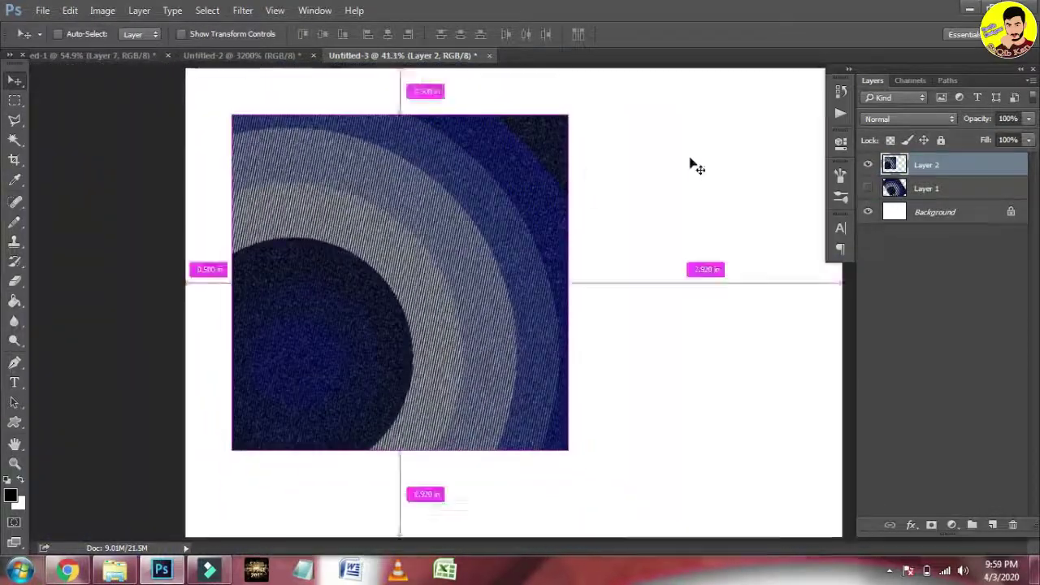
pyautogui.scroll(-2, 595, 179)
pyautogui.moveTo(520, 269); pyautogui.dragTo(492, 274)
pyautogui.hotkey('ctrl', 't')
pyautogui.moveTo(520, 190); pyautogui.dragTo(502, 201)
pyautogui.press('Return')
pyautogui.scroll(2, 510, 260)
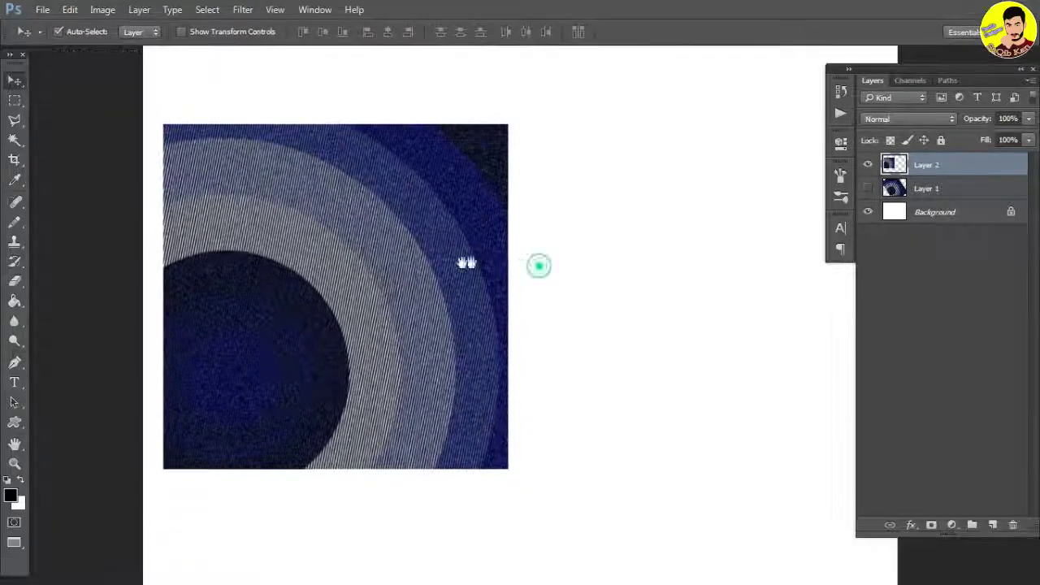
# Duplicate the square piece to the centre of the canvas and hide the original Layer 2.
pyautogui.scroll(-3, 470, 262)
pyautogui.moveTo(372, 272); pyautogui.dragTo(407, 262)
pyautogui.click(868, 189)
# Warp Layer 2 copy by arching its bottom edge upward and pulling its upper-left corner down and outward.
pyautogui.hotkey('ctrl', 't')
pyautogui.rightClick(480, 218)
pyautogui.click(520, 336)
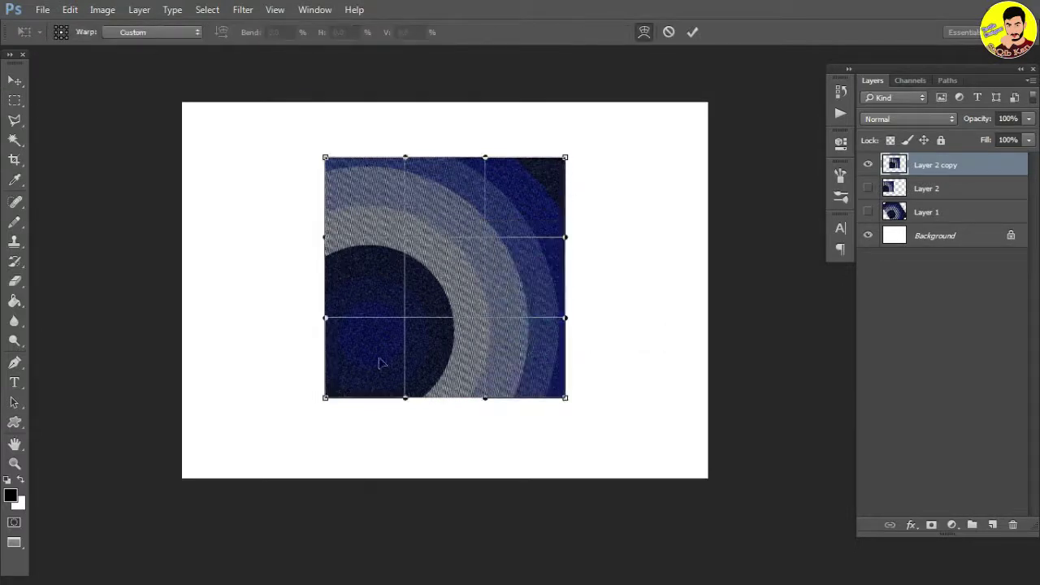
pyautogui.moveTo(488, 269); pyautogui.dragTo(493, 279)
pyautogui.moveTo(441, 378); pyautogui.dragTo(443, 367)
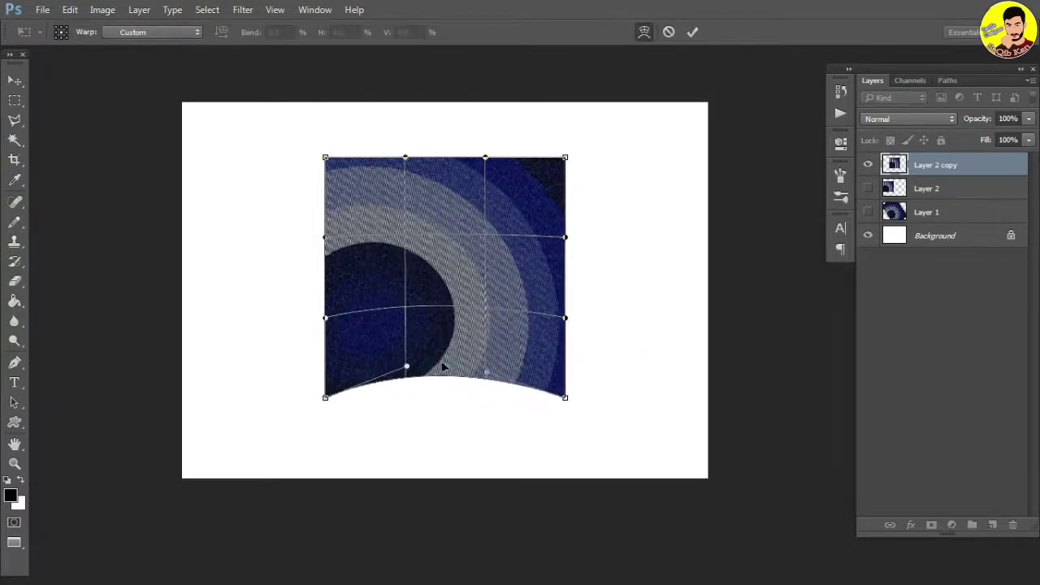
pyautogui.moveTo(325, 159); pyautogui.dragTo(308, 198)
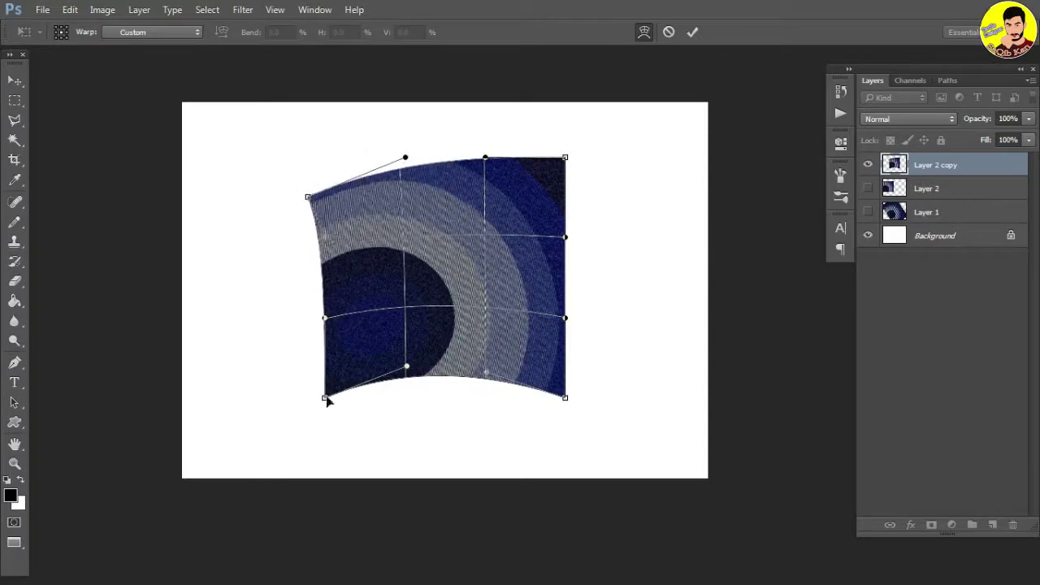
pyautogui.moveTo(406, 367); pyautogui.dragTo(400, 309)
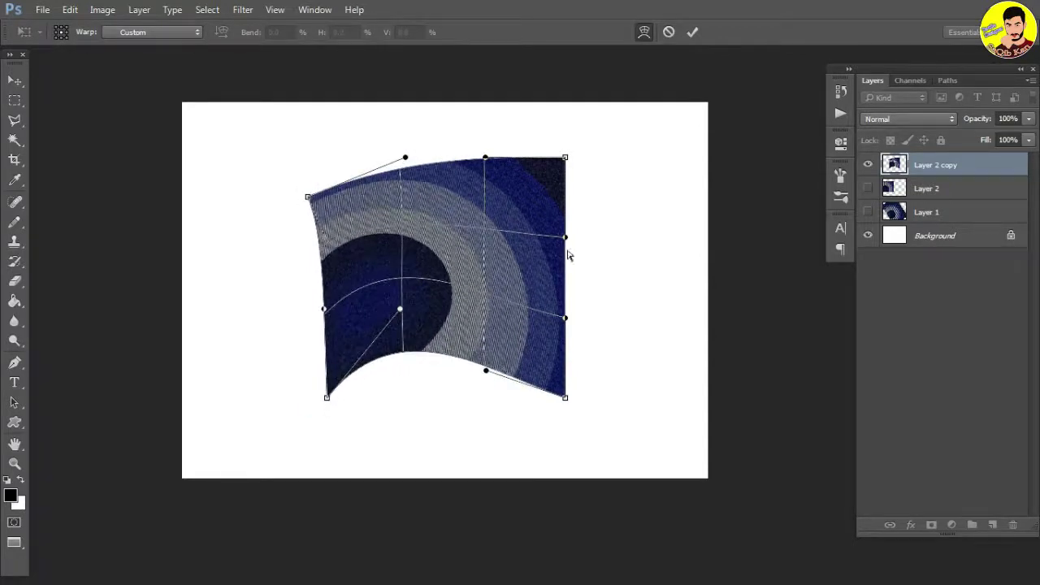
# Fold the warped piece's upper-right corner inward to its bottom edge, refine the curves, apply the warp and shift the piece right.
pyautogui.moveTo(565, 157); pyautogui.dragTo(430, 347)
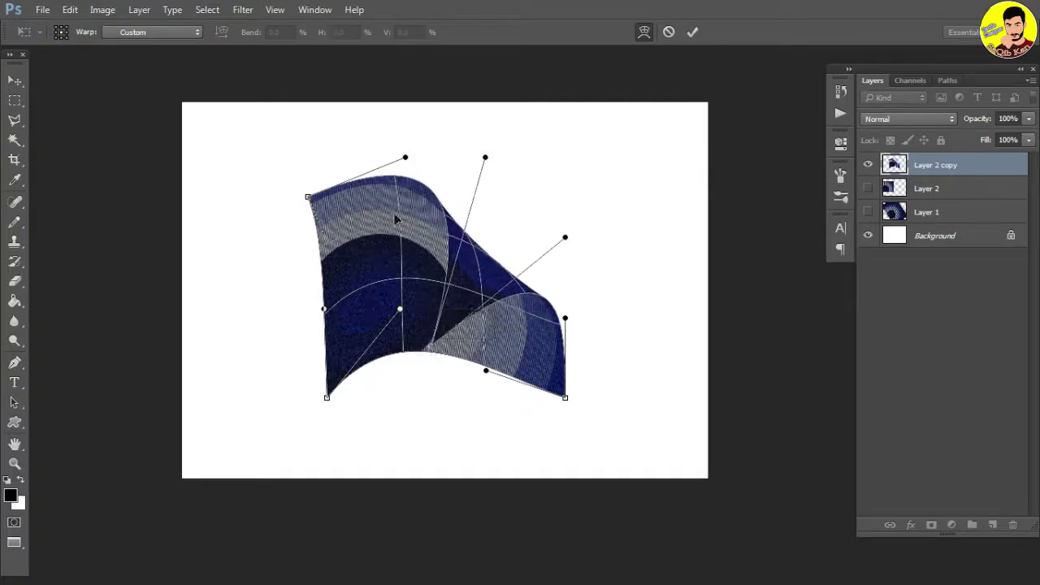
pyautogui.moveTo(486, 370); pyautogui.dragTo(510, 336)
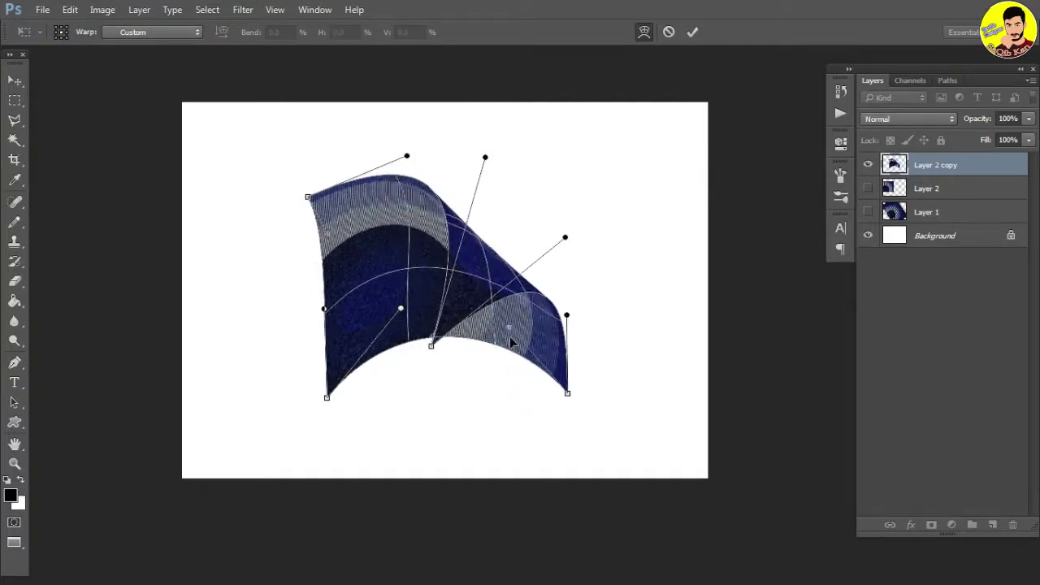
pyautogui.moveTo(402, 310); pyautogui.dragTo(415, 302)
pyautogui.moveTo(429, 225); pyautogui.dragTo(400, 252)
pyautogui.moveTo(344, 269); pyautogui.dragTo(368, 269)
pyautogui.moveTo(433, 363); pyautogui.dragTo(434, 374)
pyautogui.moveTo(564, 390)
pyautogui.mouseDown()
pyautogui.moveTo(555, 325)
pyautogui.moveTo(545, 363)
pyautogui.moveTo(556, 379)
pyautogui.mouseUp()
pyautogui.moveTo(436, 356)
pyautogui.mouseDown()
pyautogui.moveTo(448, 344)
pyautogui.moveTo(452, 402)
pyautogui.moveTo(451, 359)
pyautogui.mouseUp()
pyautogui.press('Return')
pyautogui.moveTo(441, 290); pyautogui.dragTo(500, 255)
pyautogui.moveTo(566, 284); pyautogui.dragTo(589, 267)
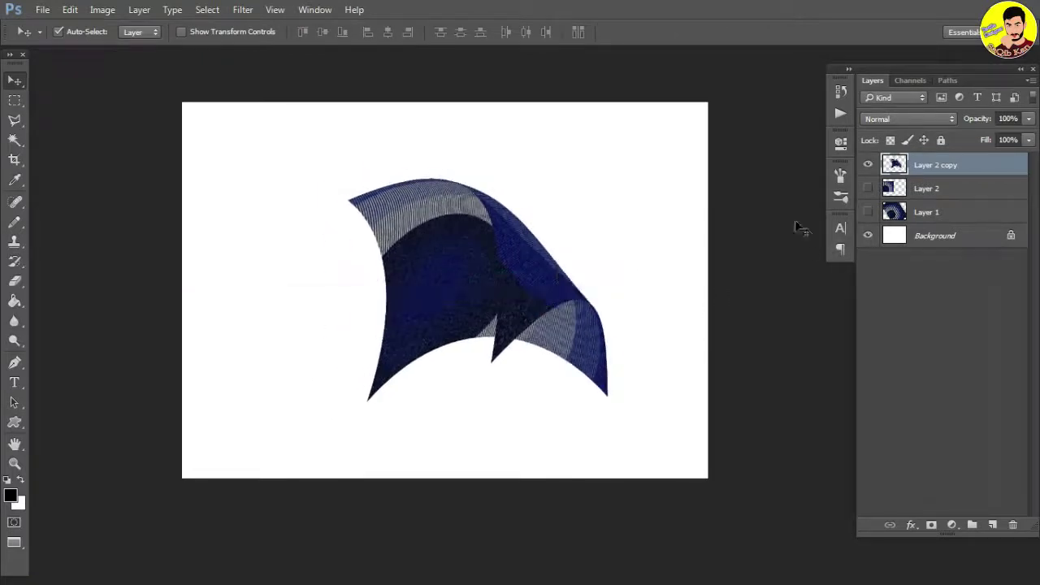
# Load Layer 2 copy's outline as a selection and darken the fold using the Burn tool with a 400 px brush.
pyautogui.keyDown('ctrl'); pyautogui.click(894, 166); pyautogui.keyUp('ctrl')
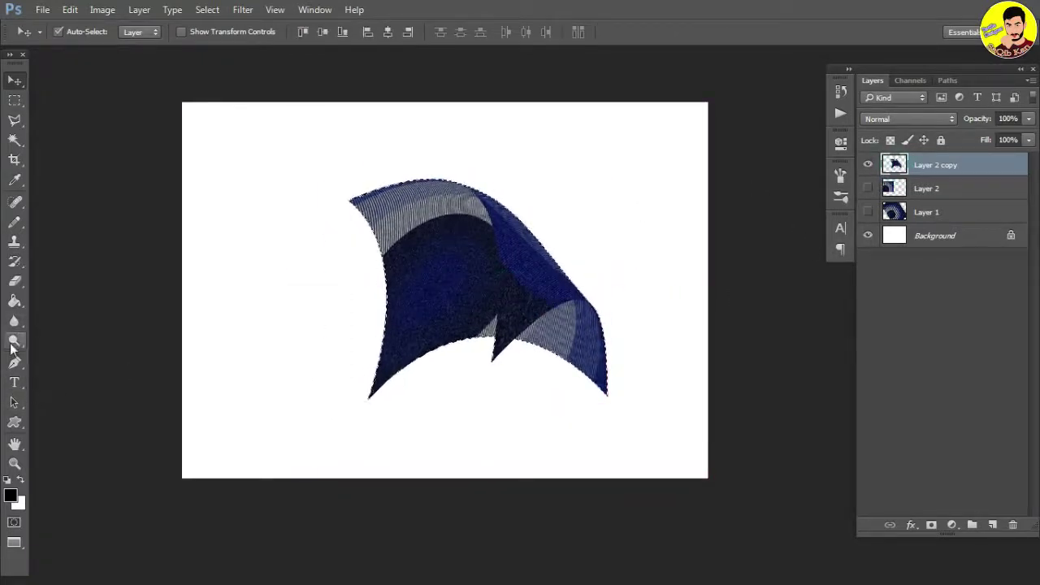
pyautogui.rightClick(12, 348)
pyautogui.click(72, 355)
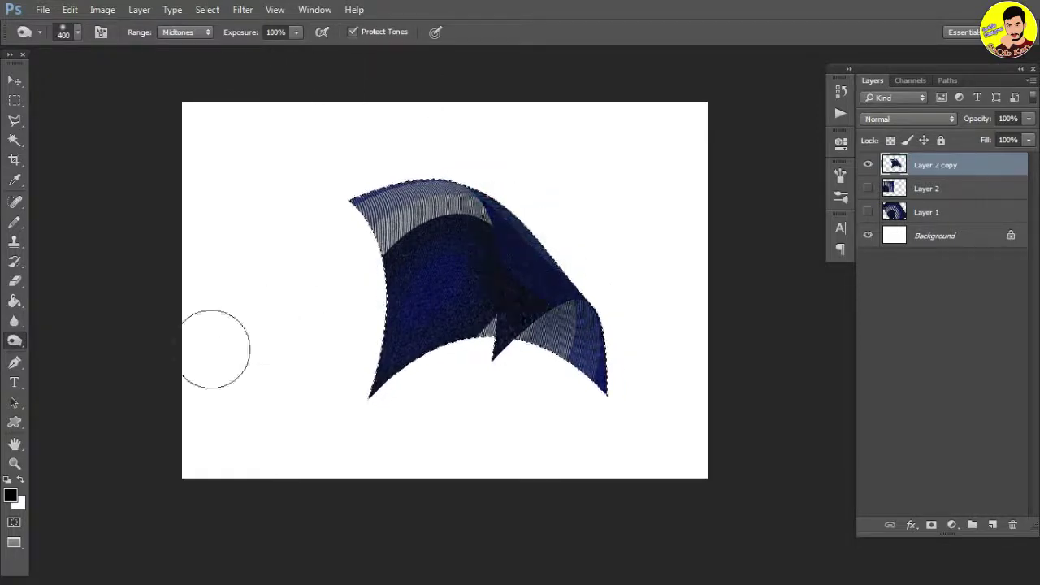
# Lighten the folded part of the cloth piece using the Dodge tool with an 80 px brush.
pyautogui.rightClick(14, 342)
pyautogui.click(71, 340)
pyautogui.press(']')
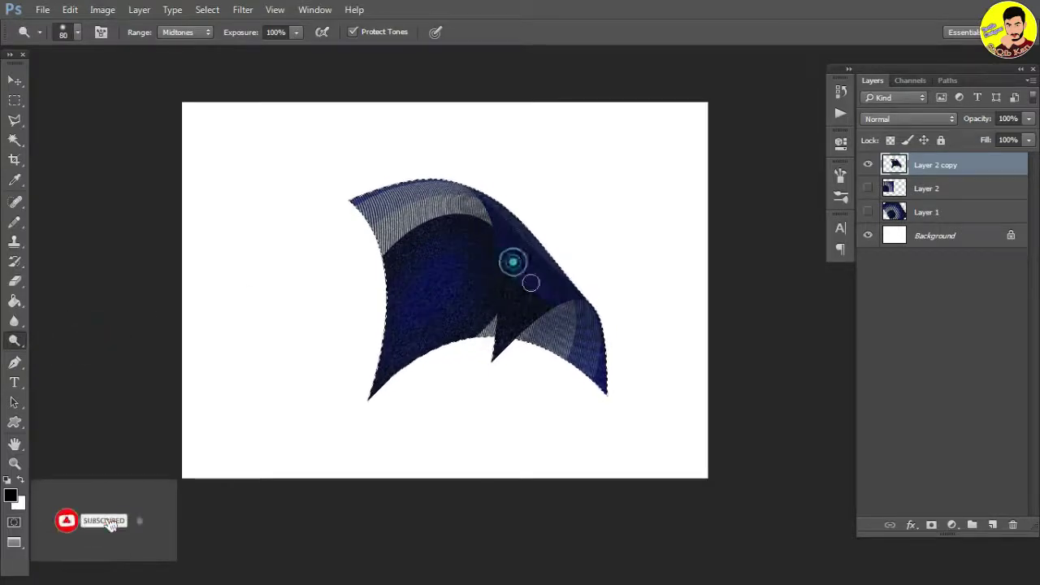
pyautogui.moveTo(466, 287)
pyautogui.mouseDown()
pyautogui.moveTo(506, 267)
pyautogui.moveTo(550, 272)
pyautogui.moveTo(571, 252)
pyautogui.moveTo(455, 271)
pyautogui.moveTo(472, 262)
pyautogui.mouseUp()
# Darken the creases around the fold of the cloth piece using the Burn tool with an 80 px brush.
pyautogui.hotkey('shift', 'o')
pyautogui.moveTo(674, 420); pyautogui.dragTo(529, 457)
pyautogui.moveTo(598, 415); pyautogui.dragTo(526, 455)
pyautogui.moveTo(657, 425)
pyautogui.mouseDown()
pyautogui.moveTo(696, 453)
pyautogui.moveTo(631, 406)
pyautogui.moveTo(641, 404)
pyautogui.mouseUp()
pyautogui.moveTo(414, 428)
pyautogui.mouseDown()
pyautogui.moveTo(459, 444)
pyautogui.moveTo(496, 492)
pyautogui.mouseUp()
pyautogui.click(385, 109)
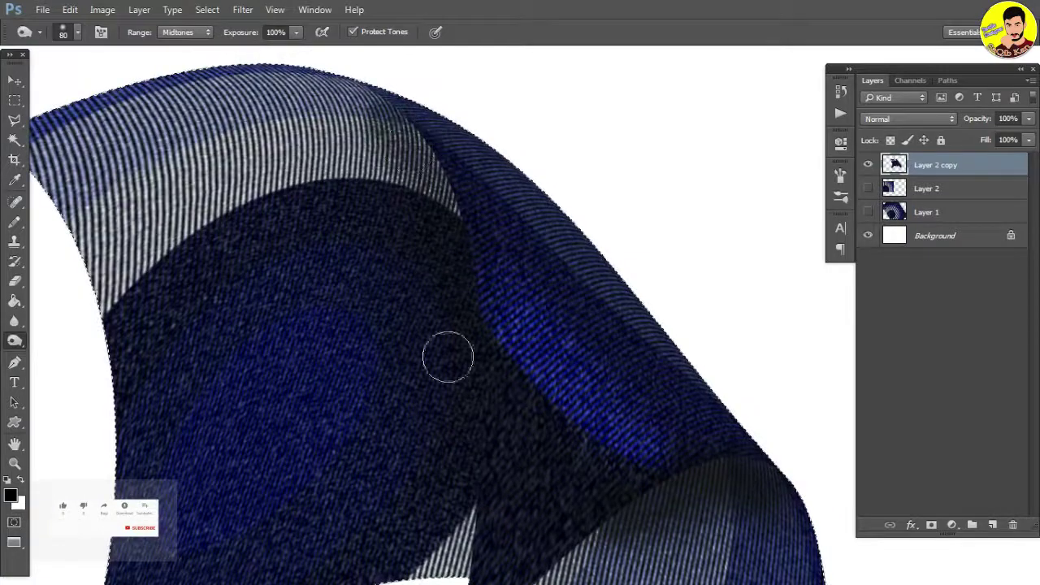
pyautogui.moveTo(481, 460)
pyautogui.mouseDown()
pyautogui.moveTo(438, 316)
pyautogui.moveTo(472, 358)
pyautogui.mouseUp()
pyautogui.click(529, 382)
pyautogui.click(433, 350)
# Clear the selection and lighten the cloth piece's lower-left tip using the Dodge tool with a 250 px brush.
pyautogui.hotkey('ctrl', '-')
pyautogui.hotkey('ctrl', '-')
pyautogui.hotkey('shift', 'o')
pyautogui.moveTo(516, 381)
pyautogui.mouseDown()
pyautogui.moveTo(578, 412)
pyautogui.moveTo(512, 350)
pyautogui.mouseUp()
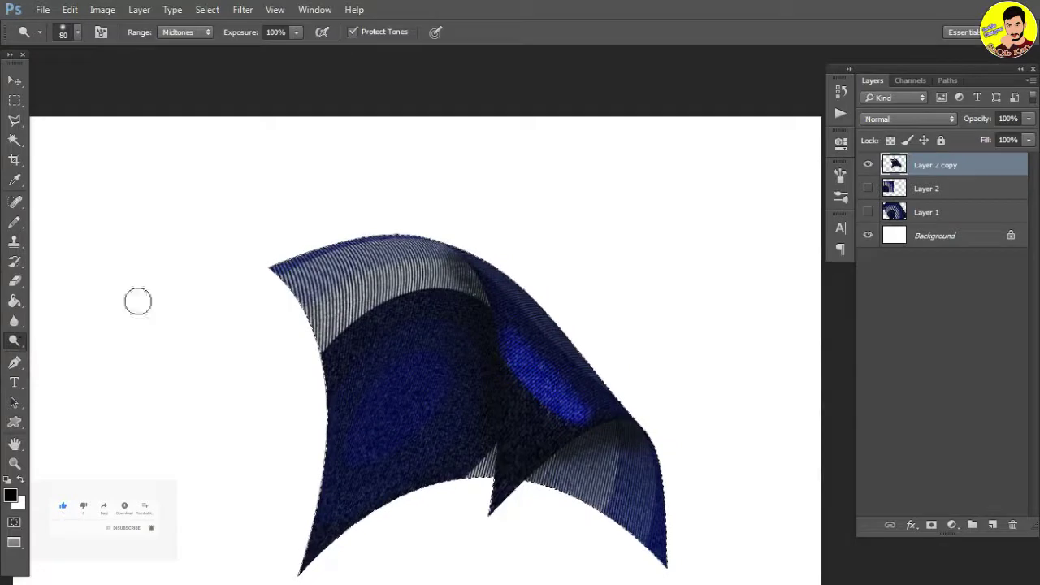
pyautogui.moveTo(428, 408); pyautogui.dragTo(407, 307)
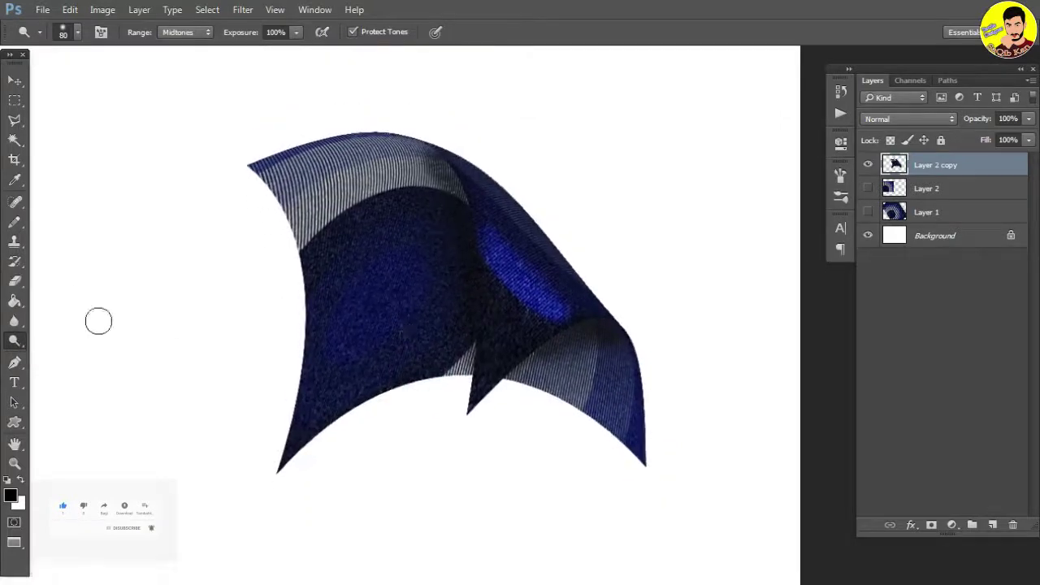
pyautogui.press(']')
pyautogui.press(']')
pyautogui.press(']')
pyautogui.press(']')
pyautogui.press(']')
pyautogui.press(']')
pyautogui.press(']')
pyautogui.click(302, 418)
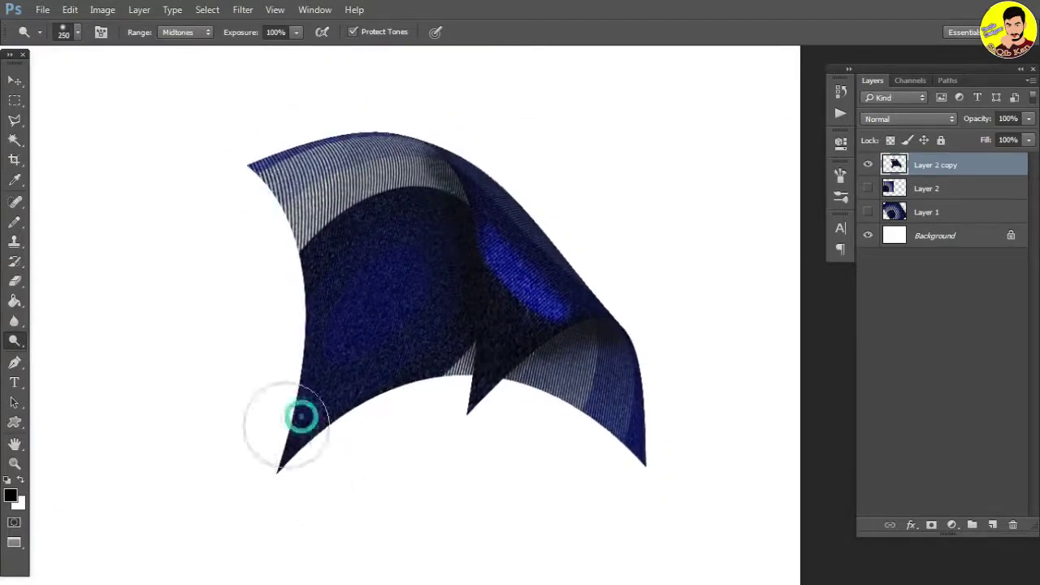
# Warp the cloth piece again, bending its lower-left part slightly upward, and apply the warp.
pyautogui.hotkey('ctrl', 't')
pyautogui.rightClick(344, 140)
pyautogui.click(371, 252)
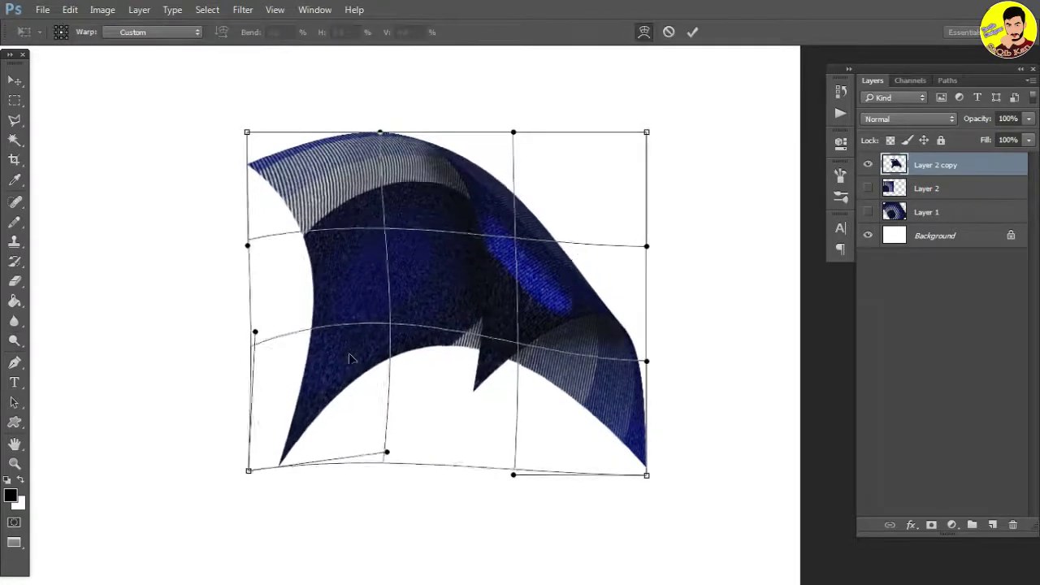
pyautogui.press('Return')
pyautogui.hotkey('ctrl', '-')
pyautogui.hotkey('ctrl', '-')
pyautogui.hotkey('ctrl', '+')
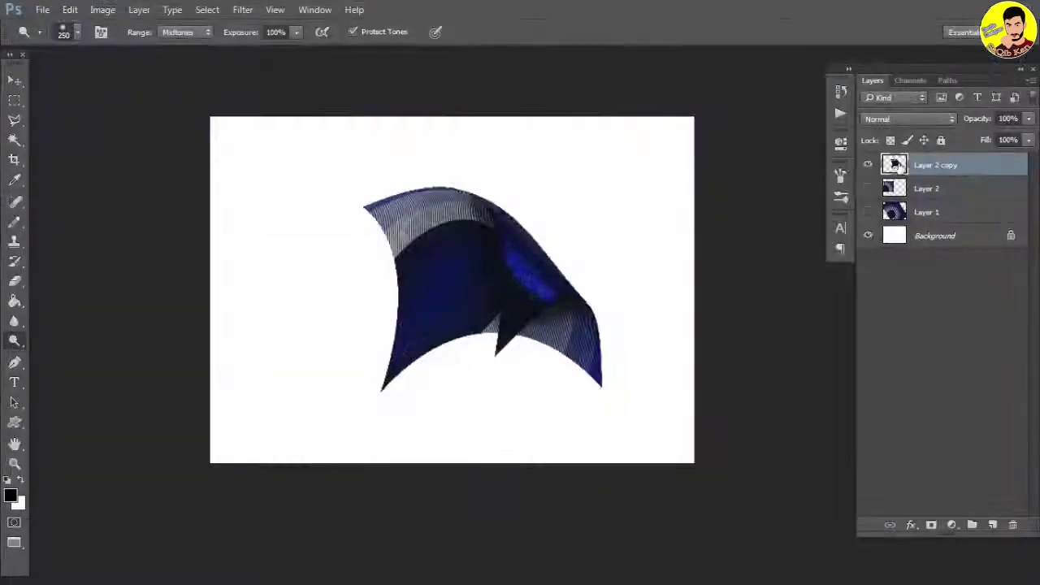
# Show the square Layer 2 again and extend the canvas to the left with the Crop tool.
pyautogui.click(867, 188)
pyautogui.press('v')
pyautogui.press('c')
pyautogui.moveTo(209, 291); pyautogui.dragTo(157, 289)
pyautogui.press('Return')
pyautogui.press('v')
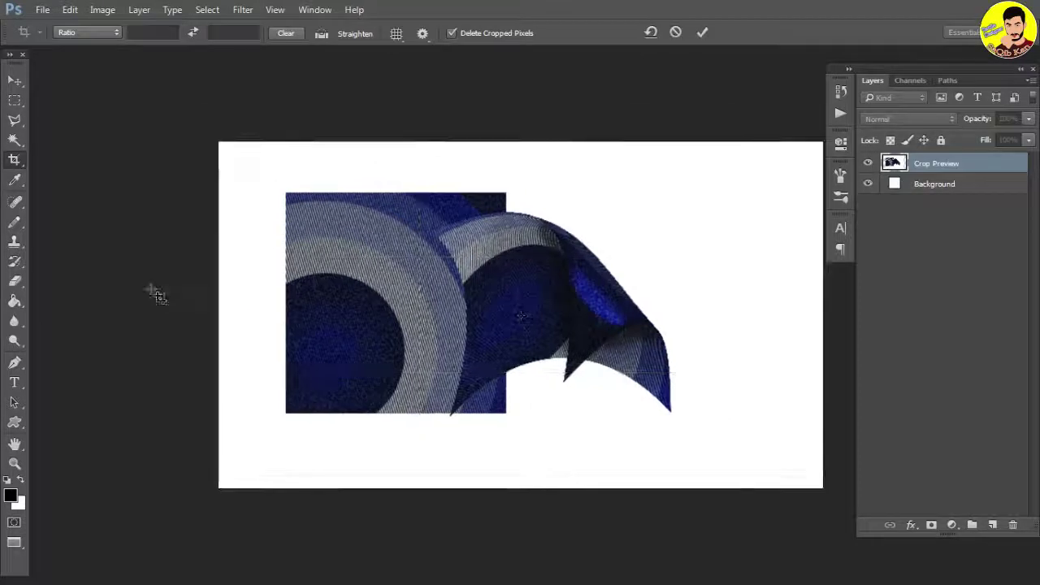
pyautogui.click(276, 300)
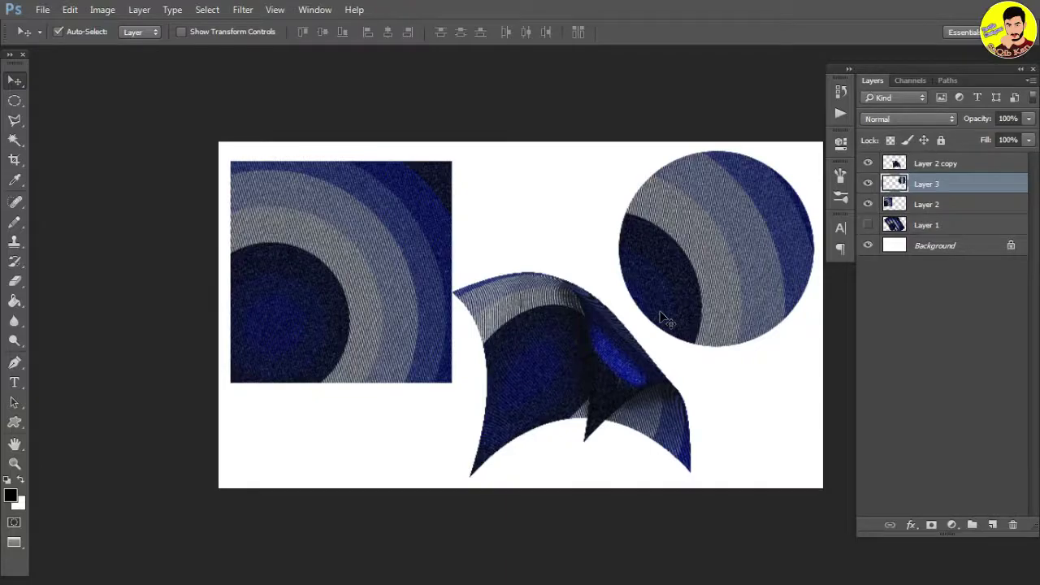
# Add a 24 px inside stroke with a gradient fill to the circular piece on Layer 3.
pyautogui.moveTo(390, 318); pyautogui.dragTo(524, 288)
pyautogui.press('h')
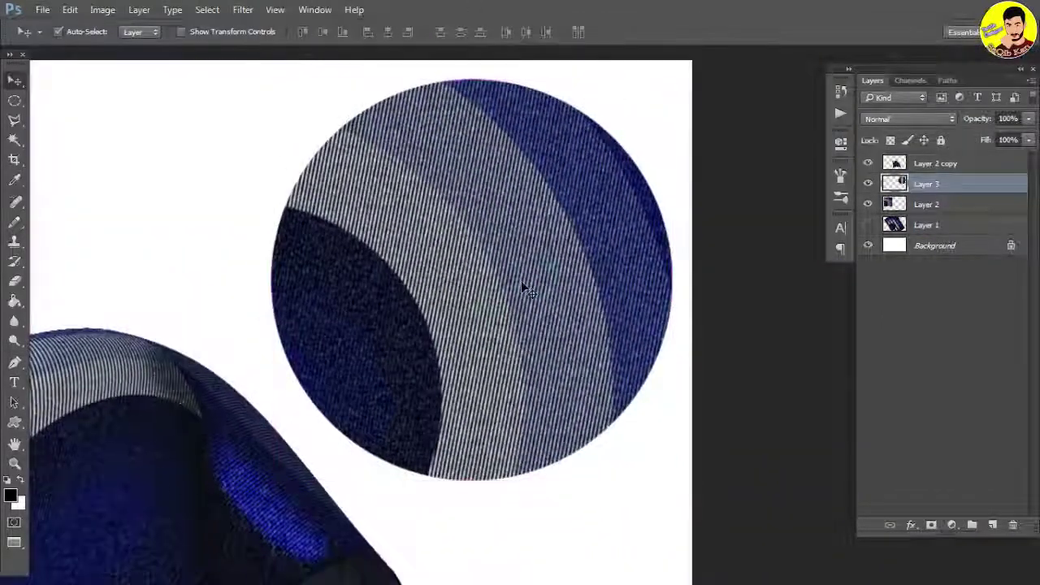
pyautogui.doubleClick(979, 188)
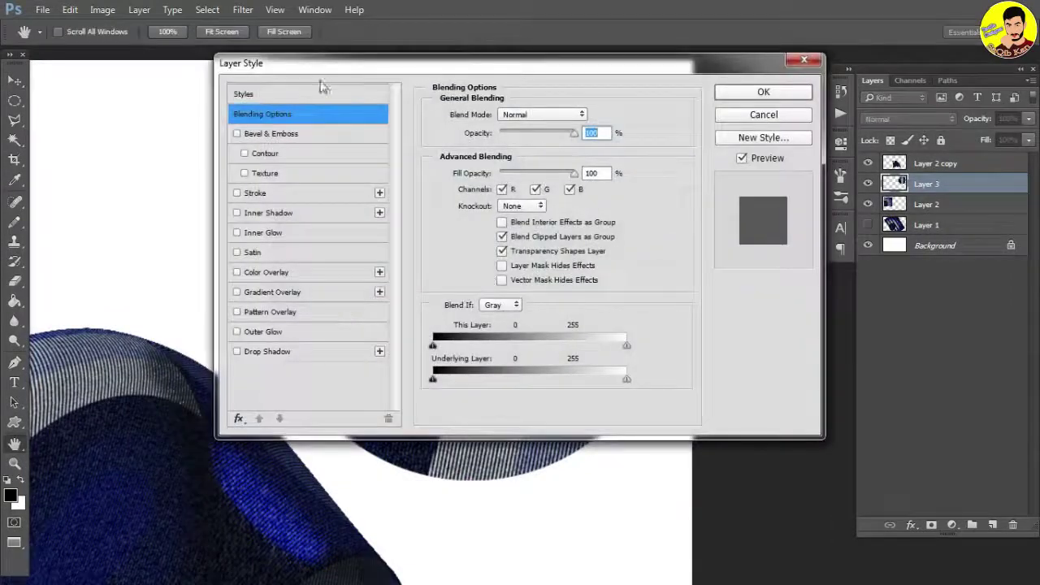
pyautogui.moveTo(328, 65); pyautogui.dragTo(666, 122)
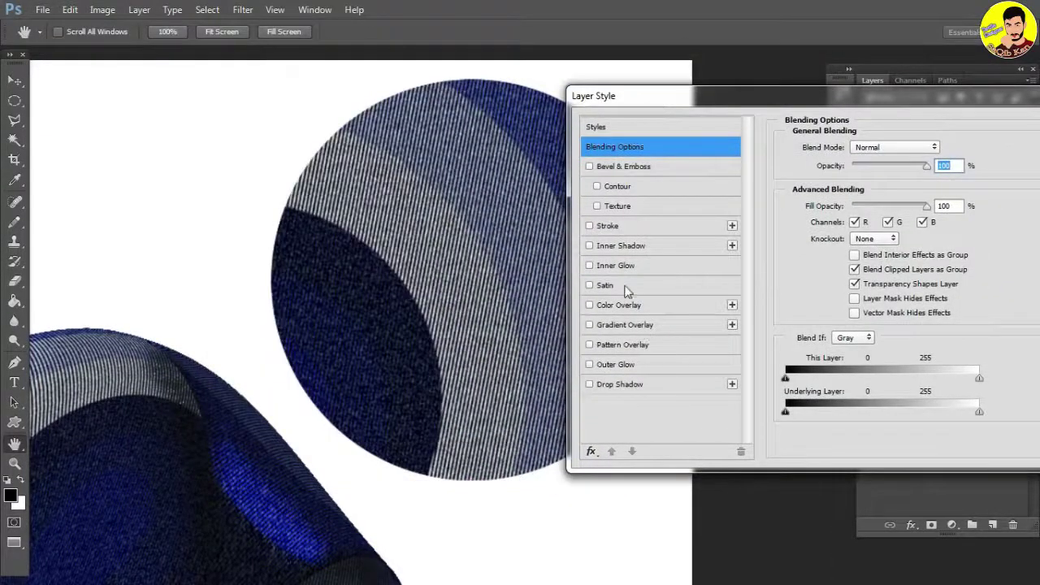
pyautogui.click(630, 225)
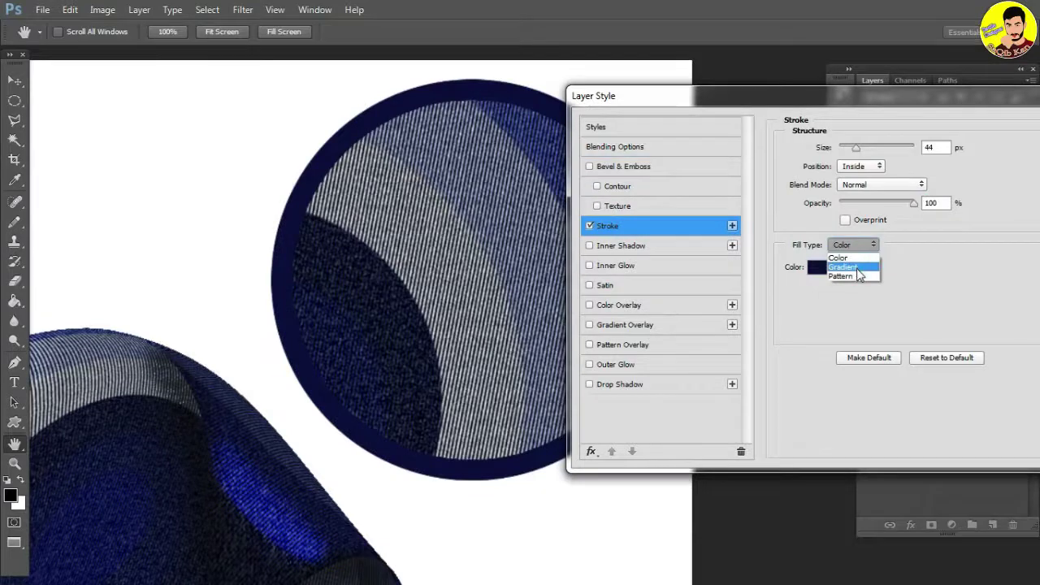
pyautogui.click(857, 269)
pyautogui.moveTo(764, 96); pyautogui.dragTo(868, 80)
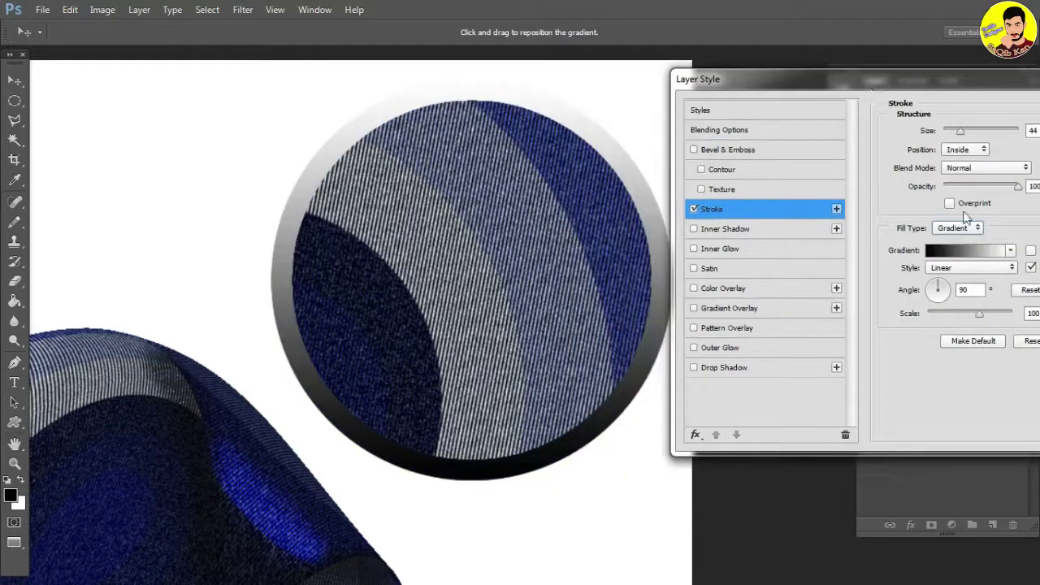
pyautogui.moveTo(958, 134); pyautogui.dragTo(953, 135)
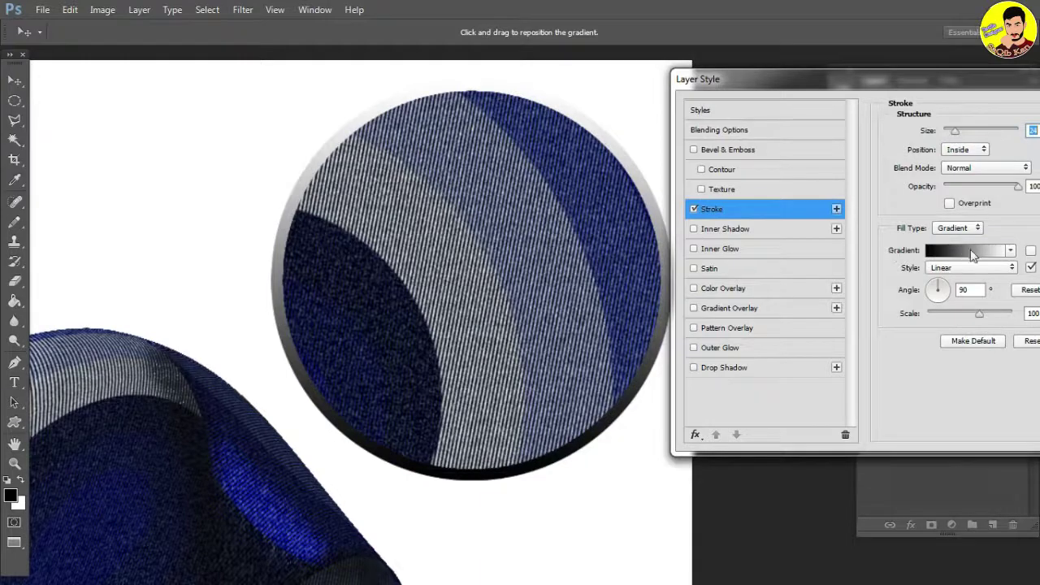
# Change the stroke gradient's black colour stop to medium grey 6b6c6e.
pyautogui.click(973, 254)
pyautogui.click(723, 372)
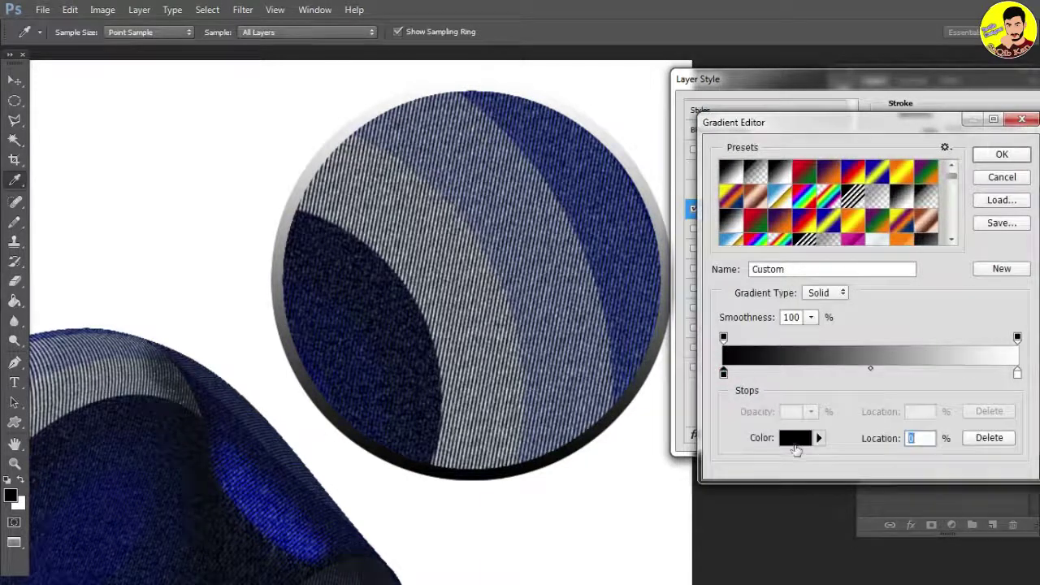
pyautogui.click(794, 443)
pyautogui.moveTo(853, 293); pyautogui.dragTo(854, 258)
pyautogui.moveTo(771, 238)
pyautogui.mouseDown()
pyautogui.moveTo(800, 221)
pyautogui.moveTo(723, 190)
pyautogui.moveTo(723, 268)
pyautogui.moveTo(741, 281)
pyautogui.moveTo(718, 268)
pyautogui.moveTo(658, 272)
pyautogui.moveTo(642, 297)
pyautogui.mouseUp()
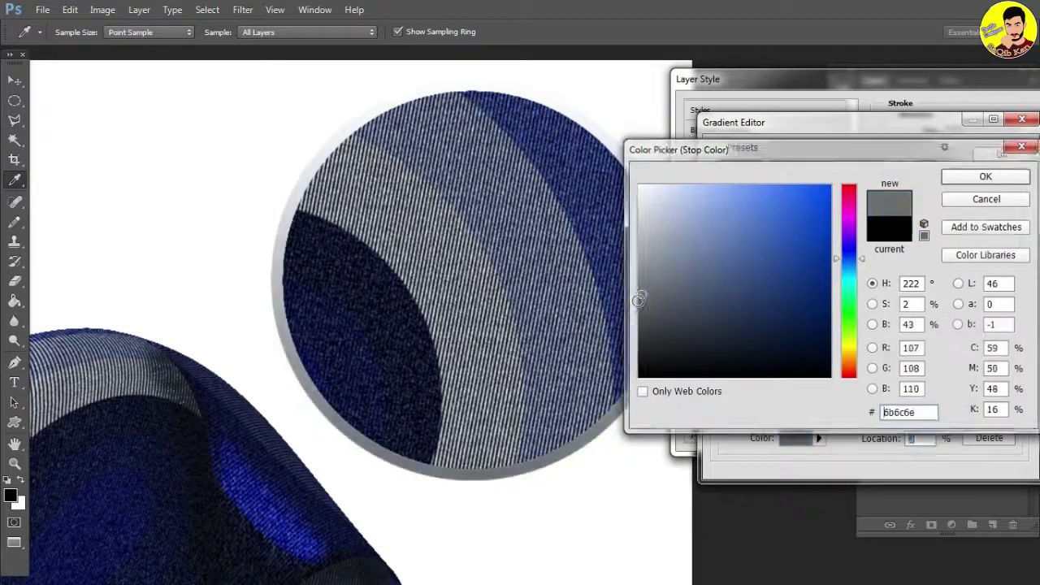
pyautogui.press('Return')
pyautogui.press('Return')
# Add a drop shadow to the circular piece on Layer 3 and change its stroke fill to solid dark blue 0a1166.
pyautogui.click(738, 372)
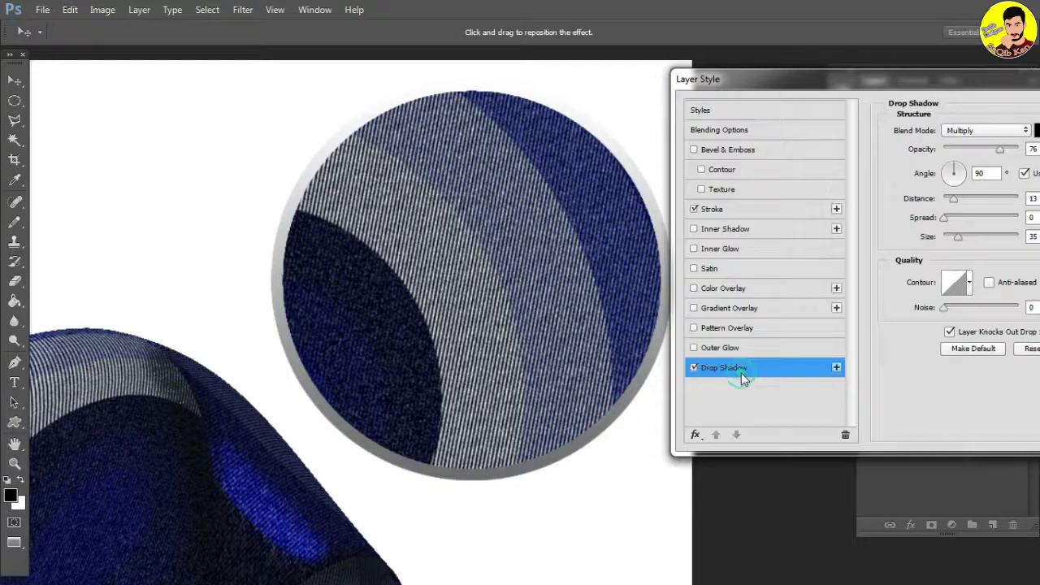
pyautogui.click(773, 211)
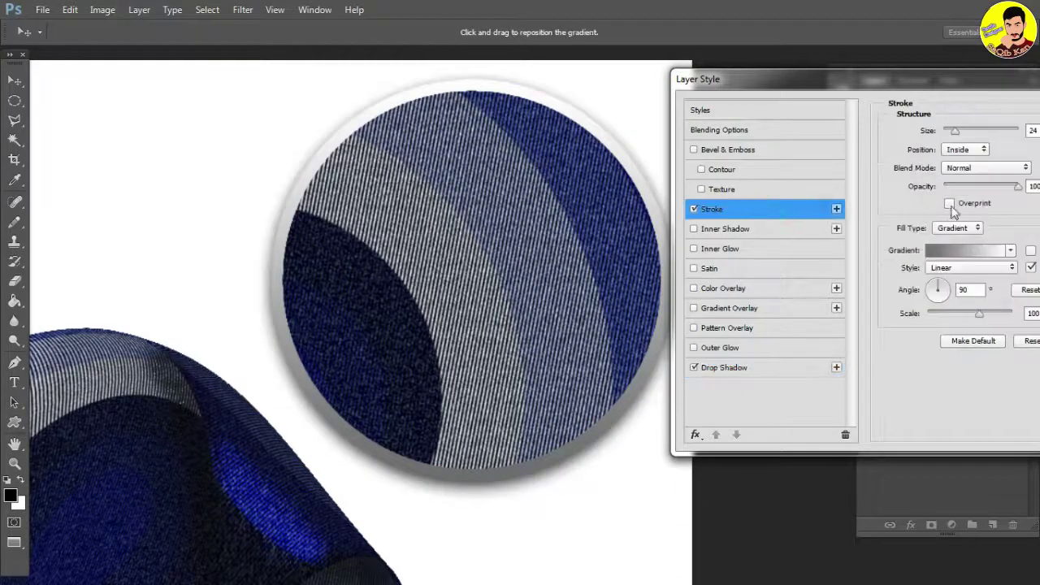
pyautogui.click(961, 231)
pyautogui.click(953, 241)
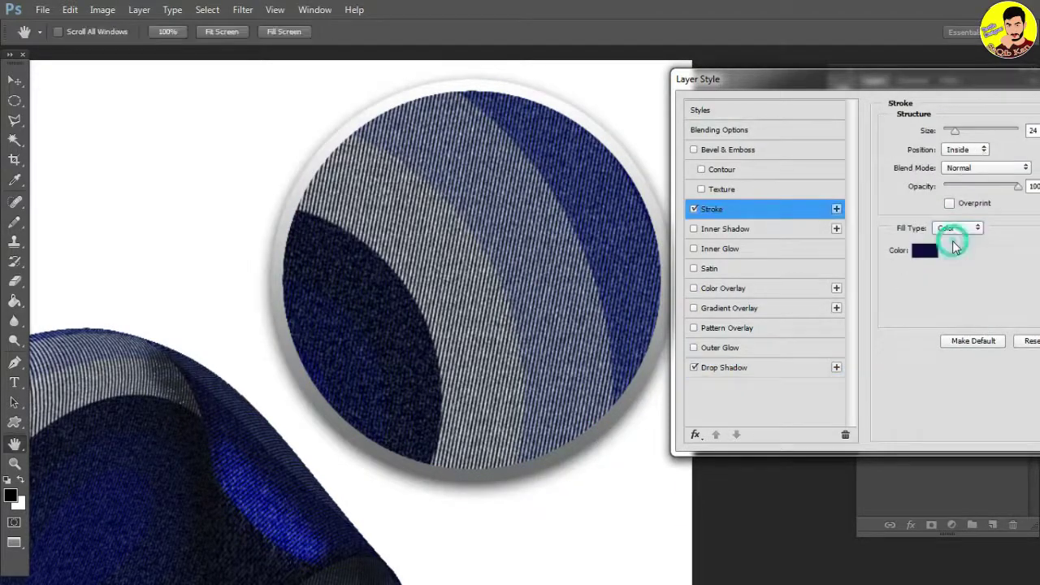
pyautogui.click(928, 253)
pyautogui.moveTo(825, 192); pyautogui.dragTo(811, 290)
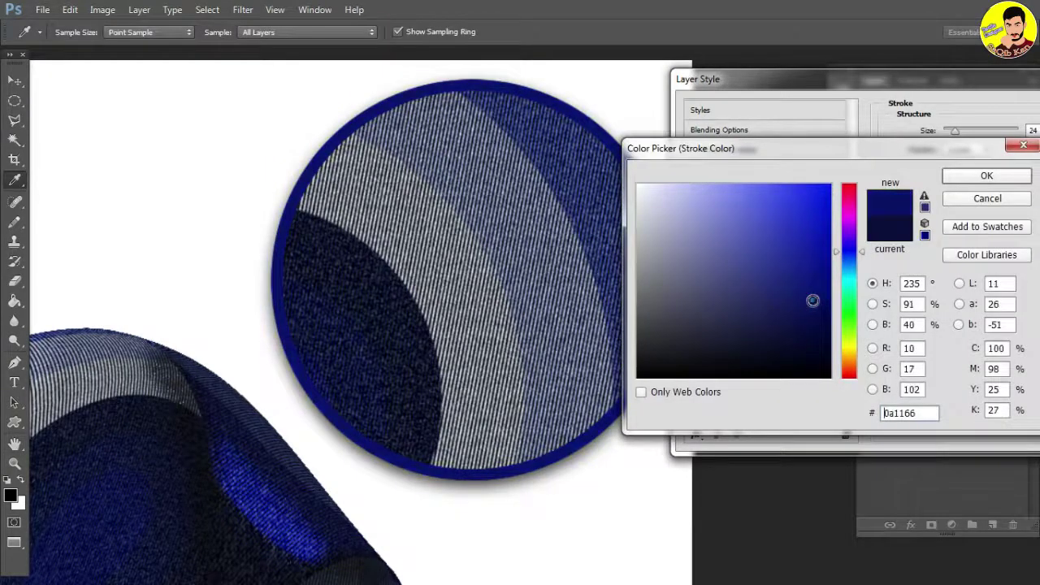
pyautogui.press('Return')
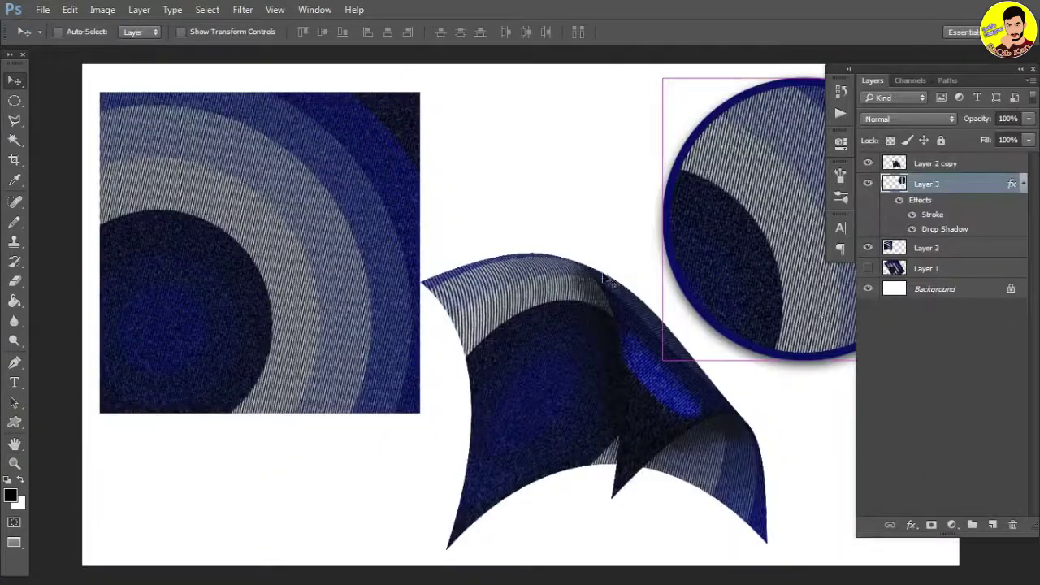
# Show the composition in full-screen mode and examine the square swatch and folded cloth piece up close.
pyautogui.moveTo(621, 276); pyautogui.dragTo(493, 350)
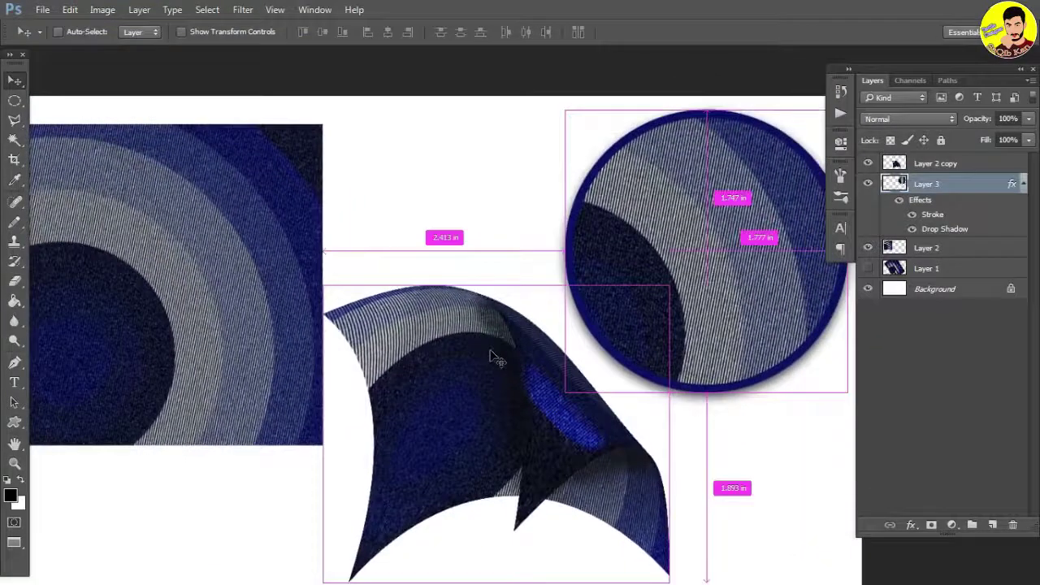
pyautogui.press('f')
pyautogui.hotkey('ctrl', '0')
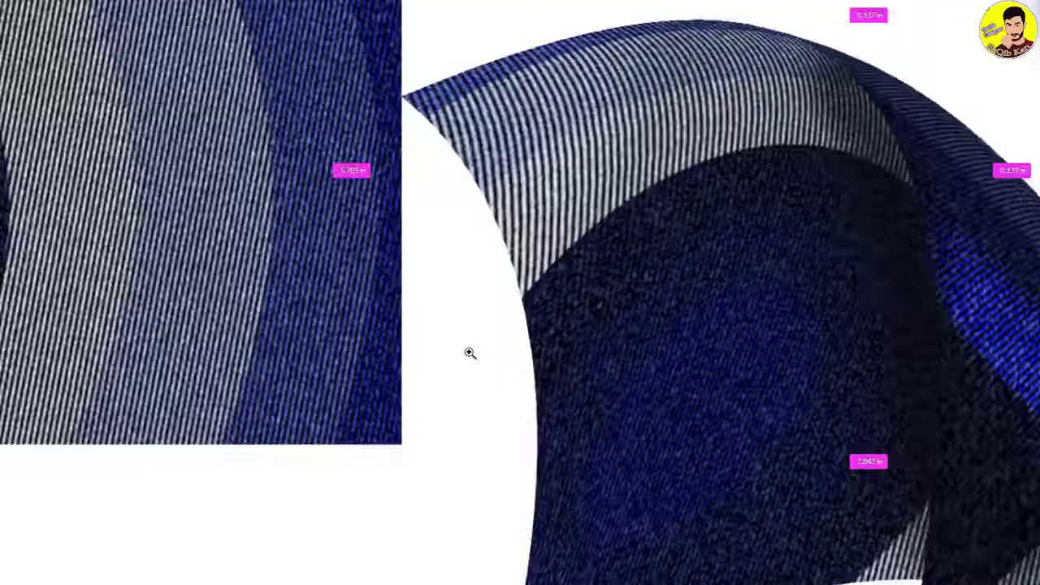